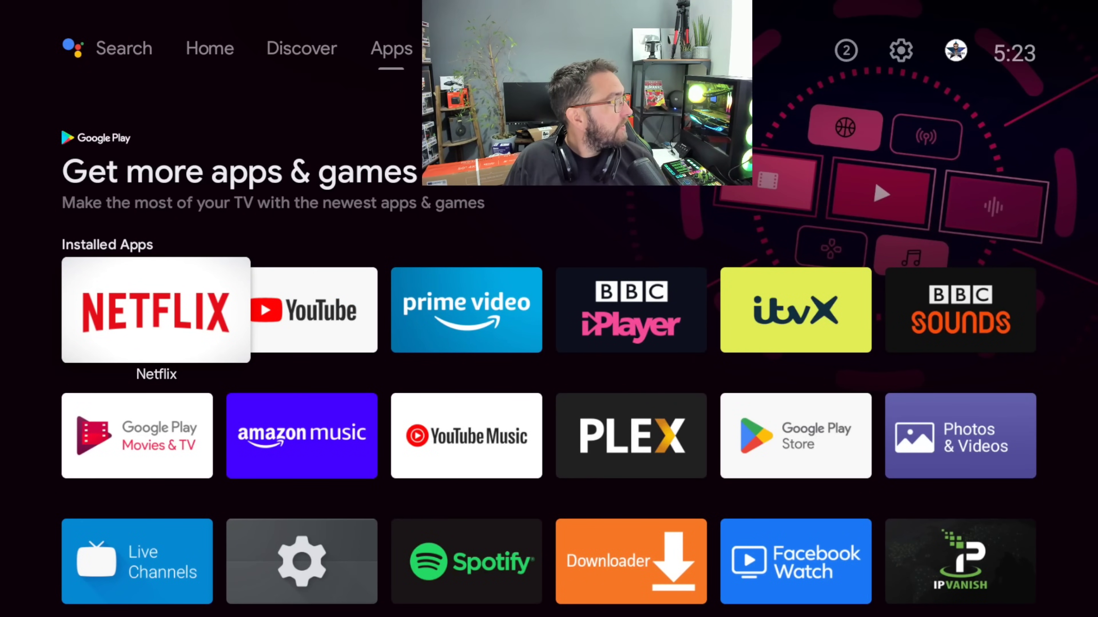
Step: Look through the rows of installed apps on the home screen
{"action": "left_click", "coordinate": [901, 51]}
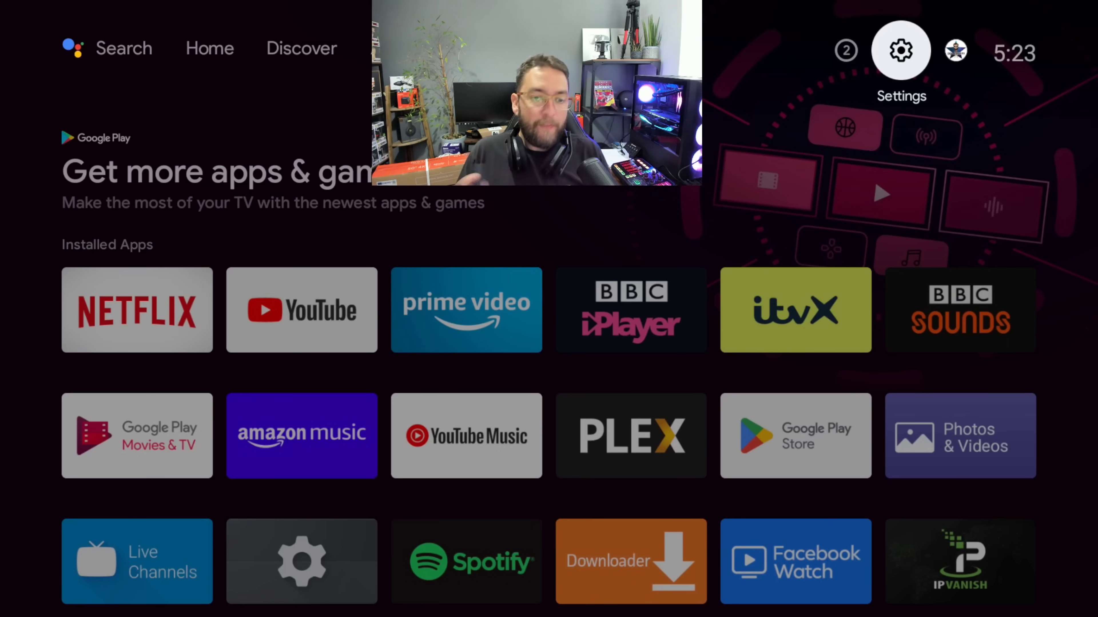
{"action": "key", "text": "Down"}
{"action": "key", "text": "Down"}
{"action": "key", "text": "Down"}
{"action": "key", "text": "Down"}
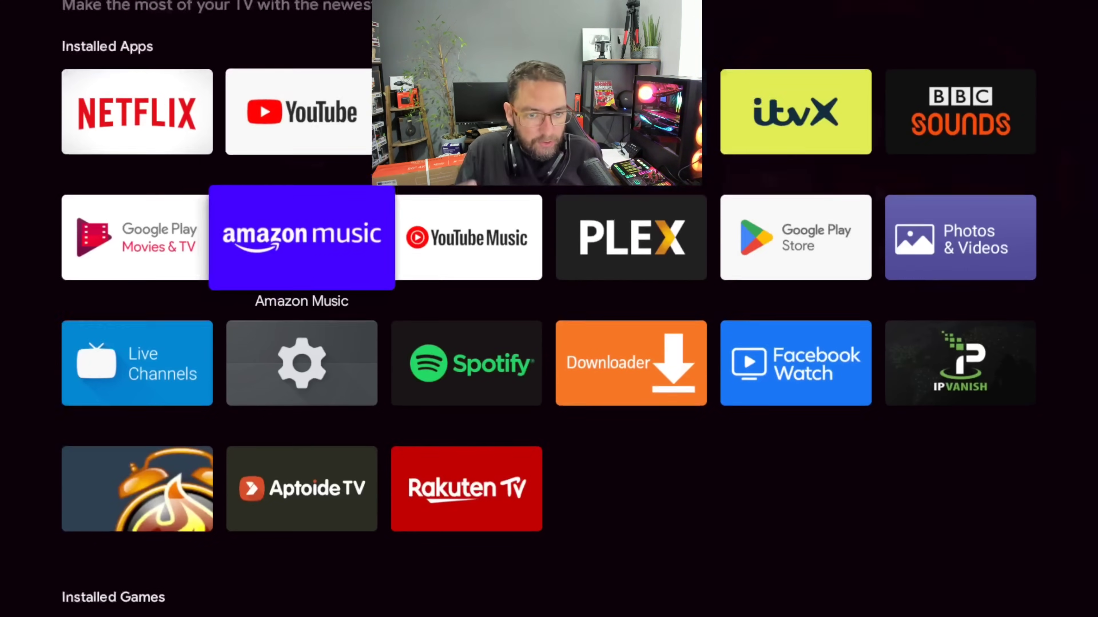
{"action": "key", "text": "Down"}
{"action": "key", "text": "Up"}
{"action": "key", "text": "Up"}
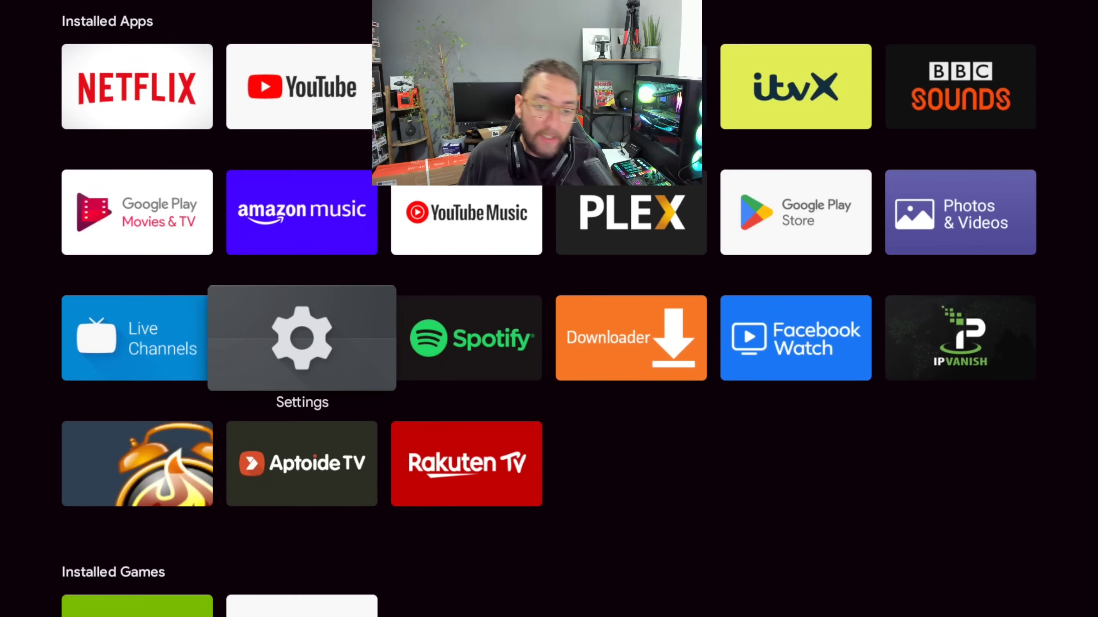
{"action": "key", "text": "Up"}
{"action": "key", "text": "Up"}
{"action": "key", "text": "Down"}
{"action": "key", "text": "Right"}
{"action": "key", "text": "Right"}
{"action": "key", "text": "Right"}
{"action": "key", "text": "Right"}
{"action": "key", "text": "Left"}
{"action": "key", "text": "Left"}
{"action": "key", "text": "Left"}
{"action": "key", "text": "Left"}
{"action": "key", "text": "Up"}
{"action": "key", "text": "Up"}
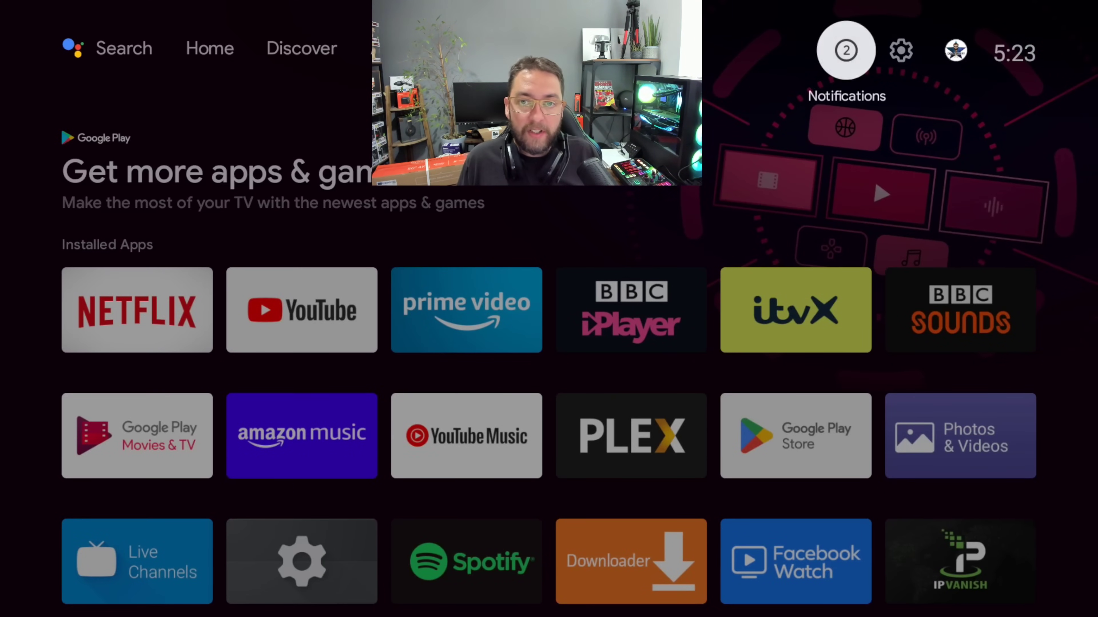
Step: Open the About page within the Device Preferences of the system settings
{"action": "key", "text": "Right"}
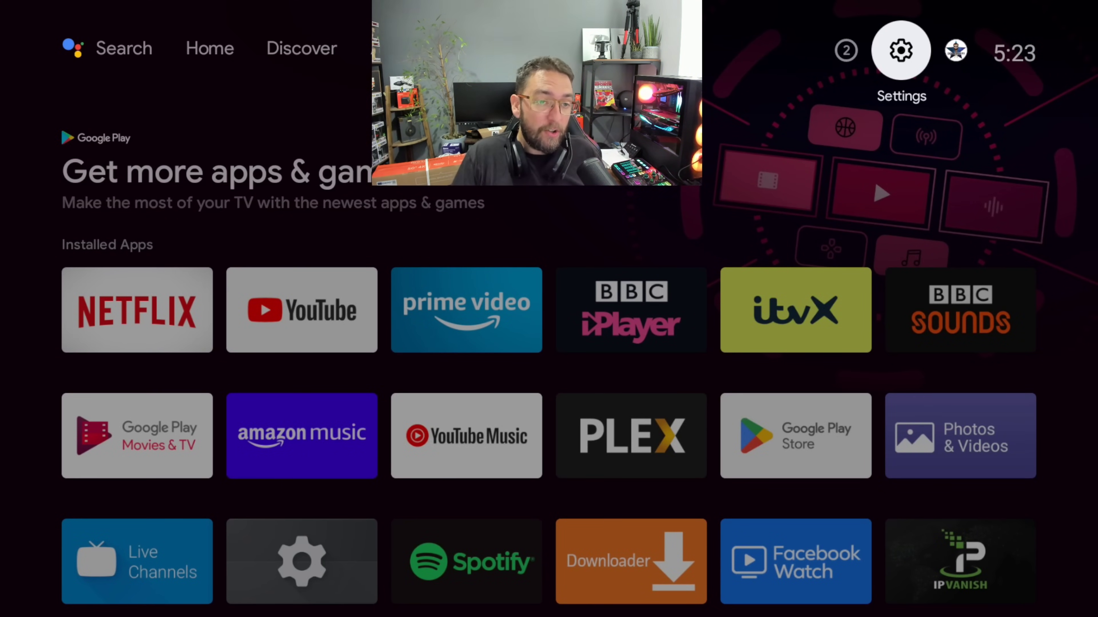
{"action": "key", "text": "Return"}
{"action": "key", "text": "Down"}
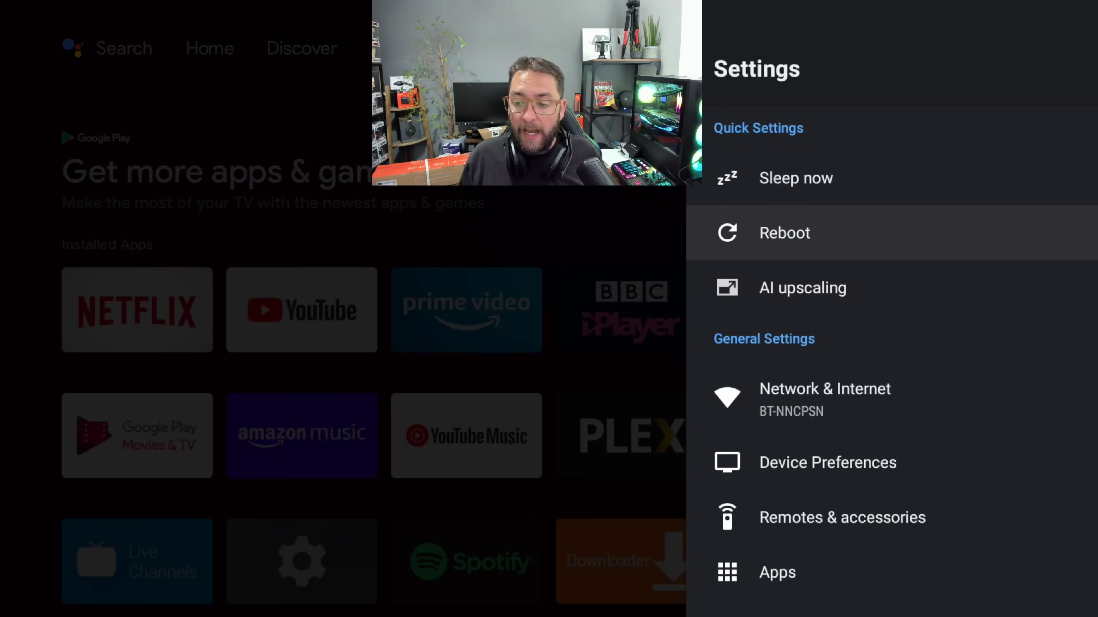
{"action": "key", "text": "Down"}
{"action": "key", "text": "Down"}
{"action": "key", "text": "Down"}
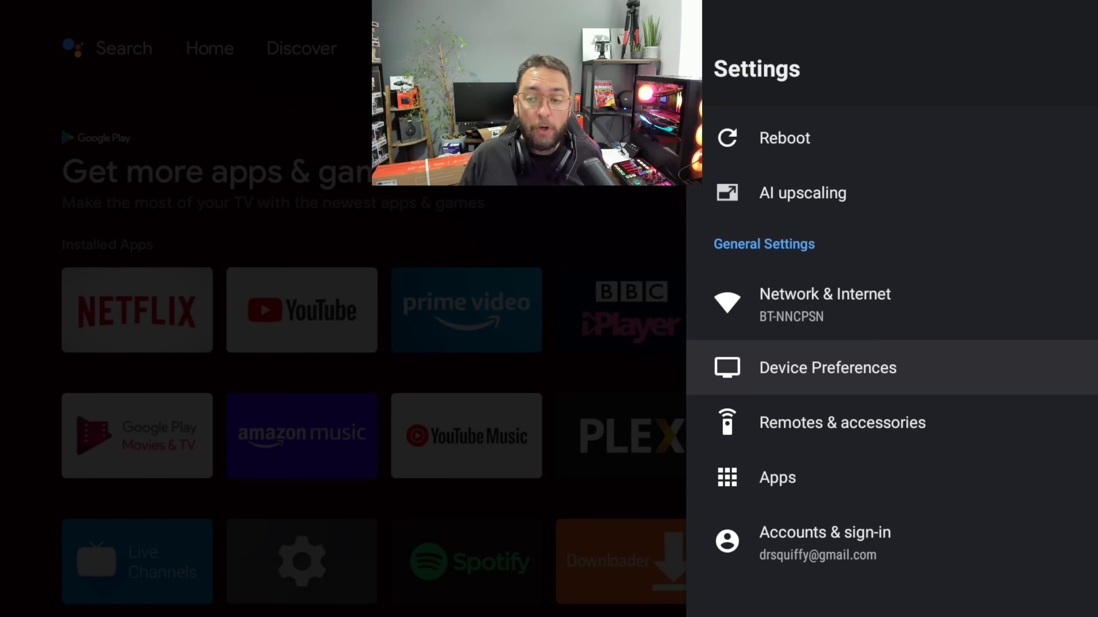
{"action": "key", "text": "Return"}
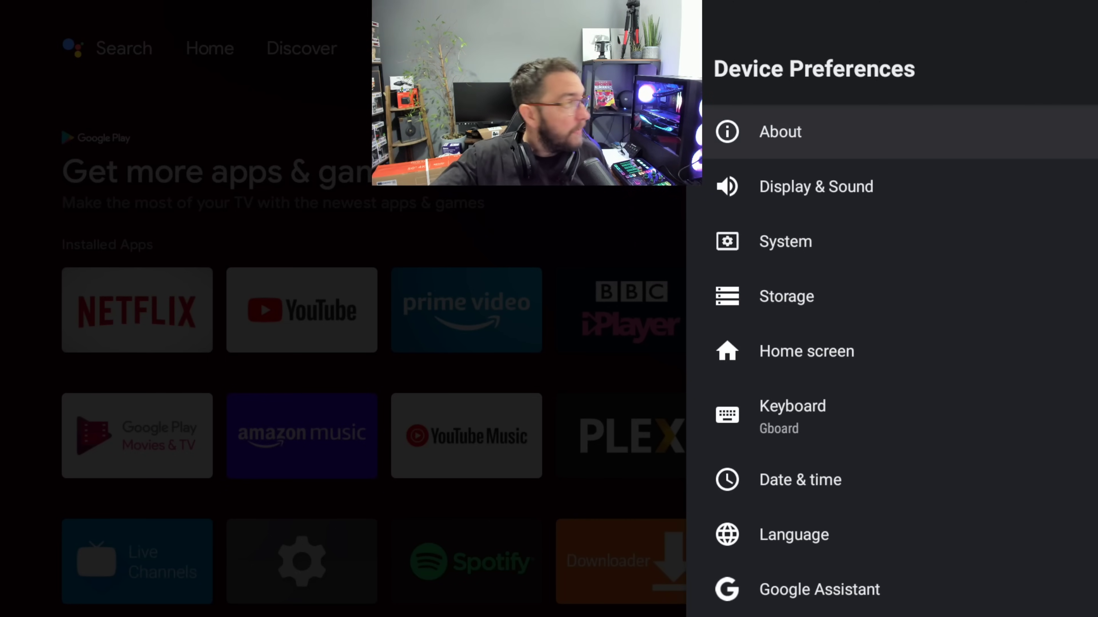
{"action": "key", "text": "Return"}
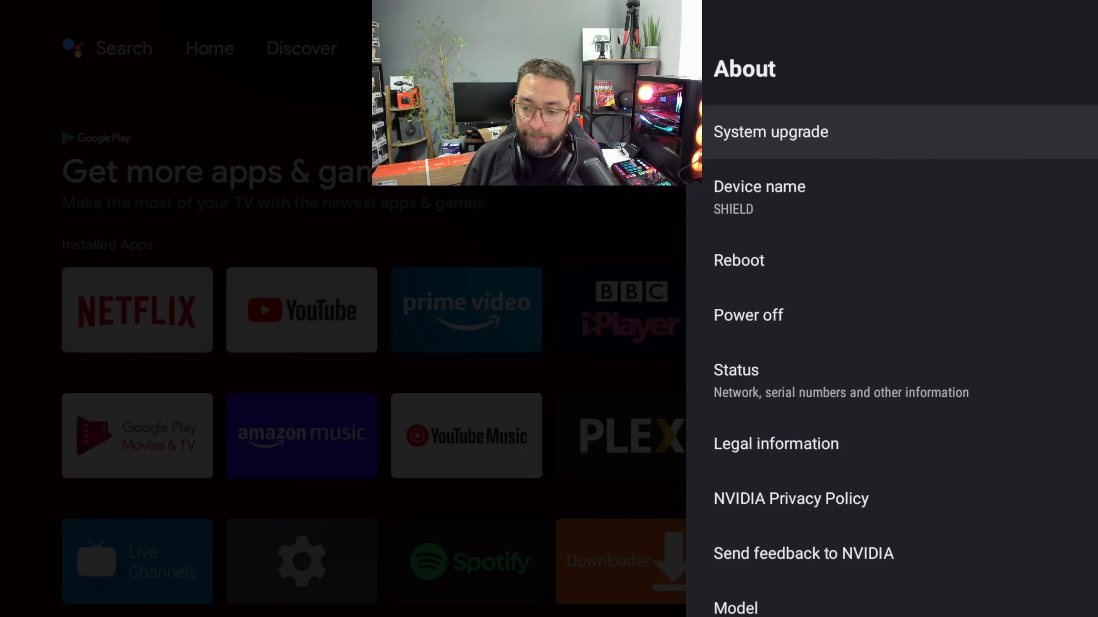
Step: Unlock the developer options by activating the Build entry on the About page repeatedly
{"action": "key", "text": "Down"}
{"action": "key", "text": "Down"}
{"action": "key", "text": "Down"}
{"action": "key", "text": "Down"}
{"action": "key", "text": "Down"}
{"action": "key", "text": "Down"}
{"action": "key", "text": "Down"}
{"action": "key", "text": "Down"}
{"action": "key", "text": "Down"}
{"action": "key", "text": "Down"}
{"action": "key", "text": "Down"}
{"action": "key", "text": "Down"}
{"action": "key", "text": "Down"}
{"action": "key", "text": "Down"}
{"action": "key", "text": "Down"}
{"action": "key", "text": "Up"}
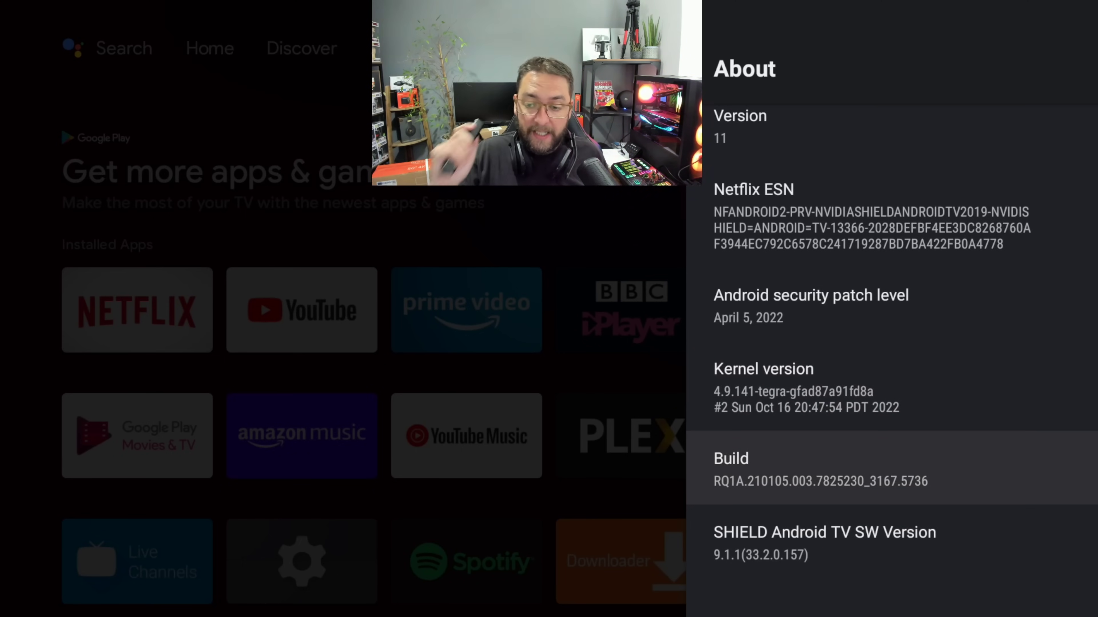
{"action": "key", "text": "Return"}
{"action": "key", "text": "Return"}
{"action": "key", "text": "Return"}
{"action": "key", "text": "Return"}
{"action": "key", "text": "Return"}
{"action": "key", "text": "Return"}
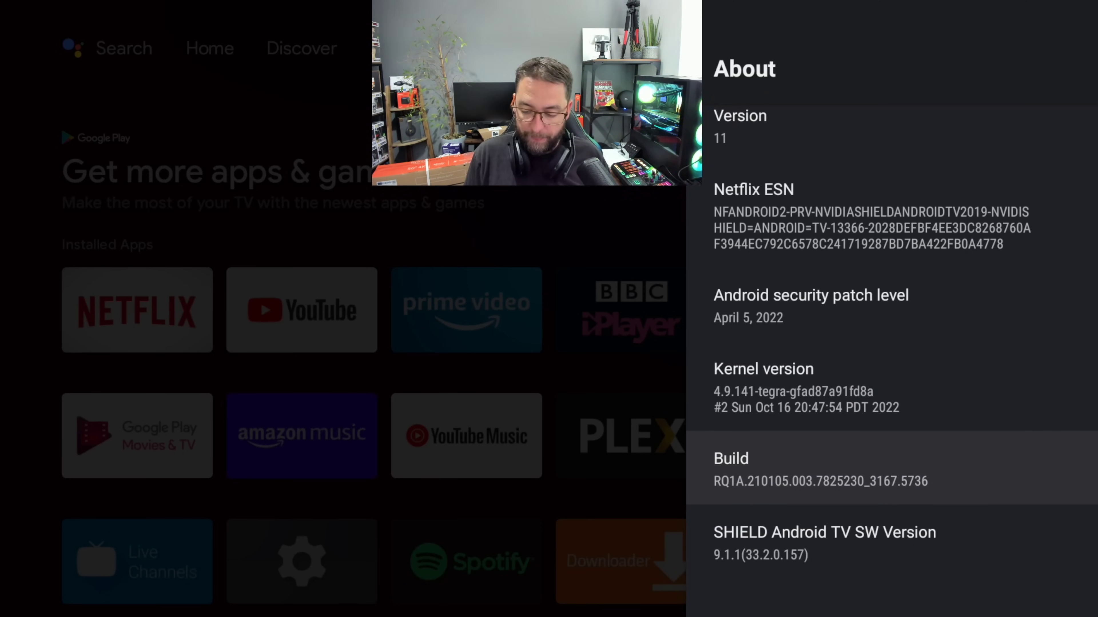
Step: Return to Device Preferences and open the Developer options
{"action": "key", "text": "Escape"}
{"action": "key", "text": "Down"}
{"action": "key", "text": "Down"}
{"action": "key", "text": "Down"}
{"action": "key", "text": "Down"}
{"action": "key", "text": "Down"}
{"action": "key", "text": "Down"}
{"action": "key", "text": "Down"}
{"action": "key", "text": "Down"}
{"action": "key", "text": "Down"}
{"action": "key", "text": "Down"}
{"action": "key", "text": "Down"}
{"action": "key", "text": "Down"}
{"action": "key", "text": "Down"}
{"action": "key", "text": "Down"}
{"action": "key", "text": "Down"}
{"action": "key", "text": "Down"}
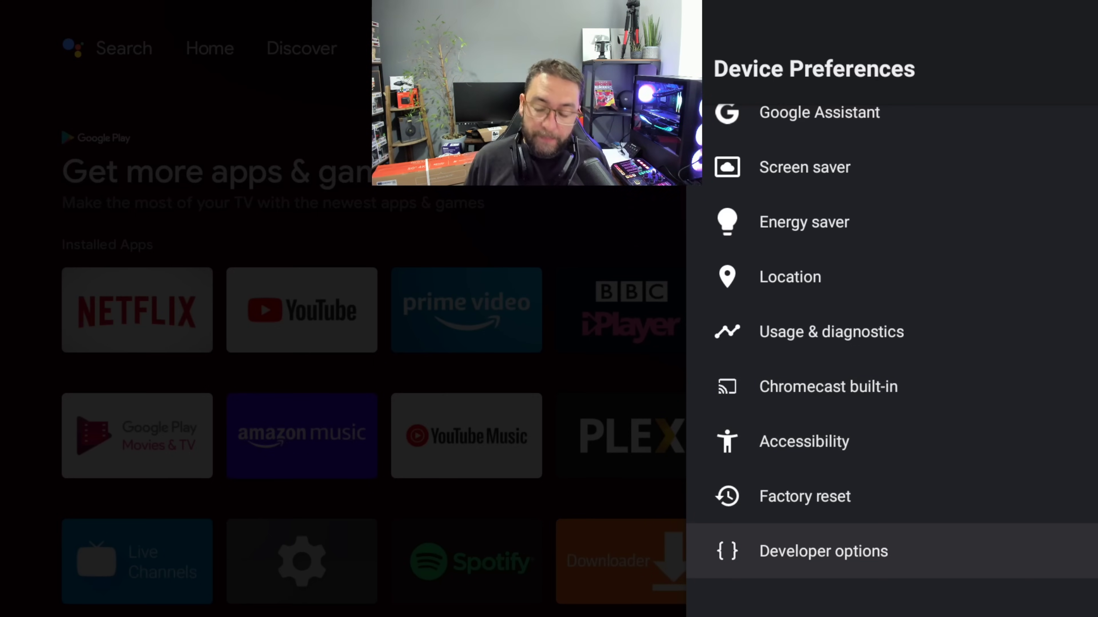
{"action": "key", "text": "Return"}
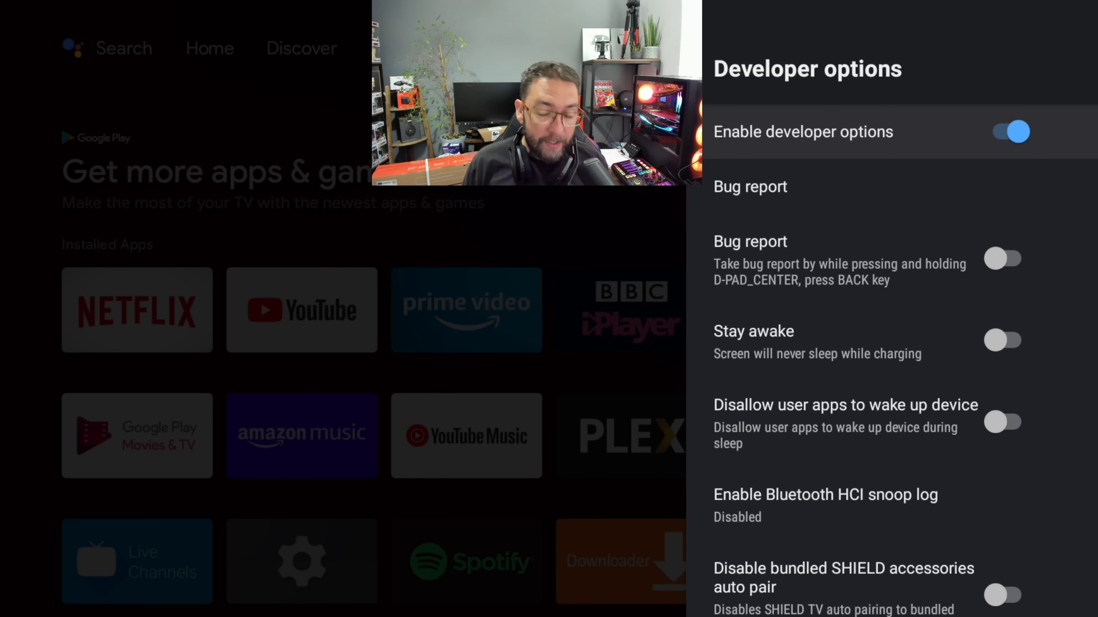
Step: Go to the Window animation scale setting in the Drawing section of the developer options
{"action": "key", "text": "Down"}
{"action": "key", "text": "Down"}
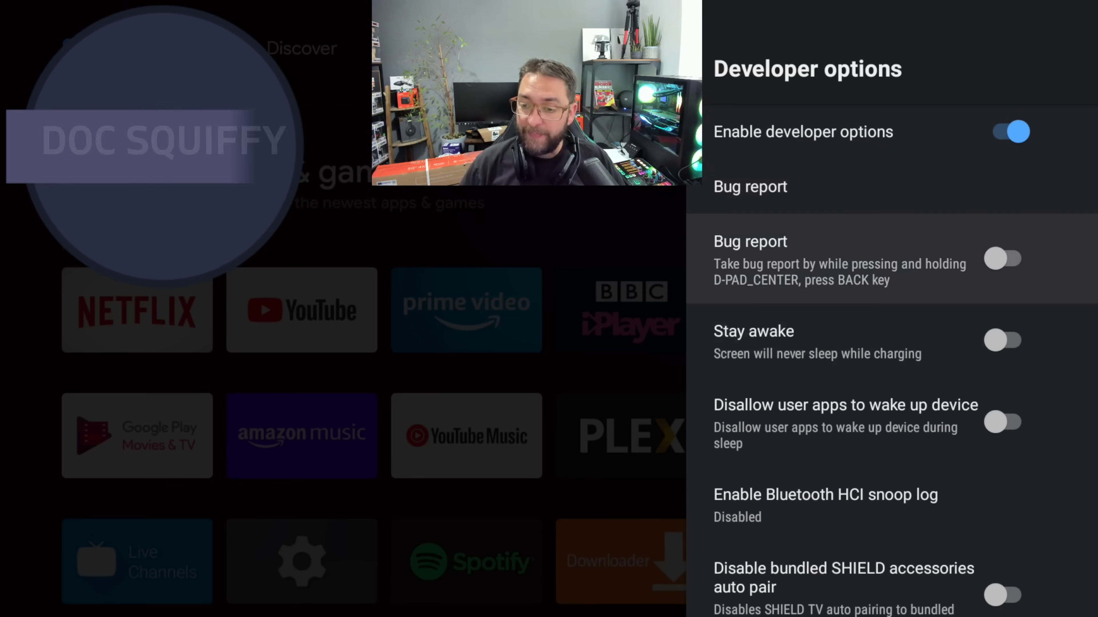
{"action": "key", "text": "Down"}
{"action": "key", "text": "Down"}
{"action": "key", "text": "Down"}
{"action": "key", "text": "Down"}
{"action": "key", "text": "Down"}
{"action": "key", "text": "Down"}
{"action": "key", "text": "Down"}
{"action": "key", "text": "Down"}
{"action": "key", "text": "Down"}
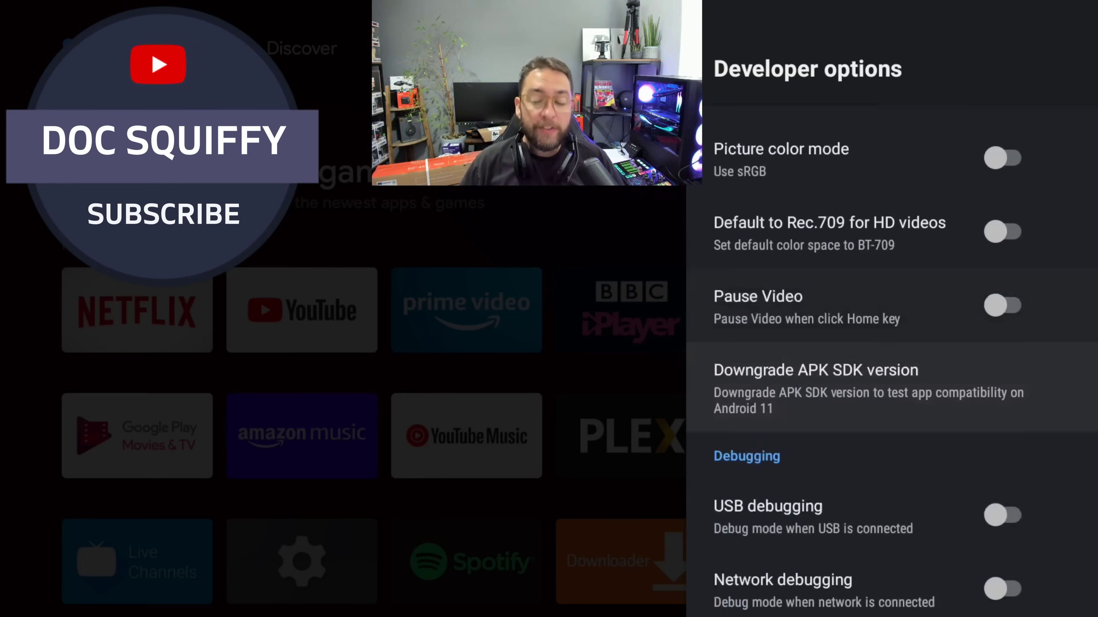
{"action": "key", "text": "Down"}
{"action": "key", "text": "Down"}
{"action": "key", "text": "Down"}
{"action": "key", "text": "Down"}
{"action": "key", "text": "Down"}
{"action": "key", "text": "Down"}
{"action": "key", "text": "Down"}
{"action": "key", "text": "Down"}
{"action": "key", "text": "Down"}
{"action": "key", "text": "Down"}
{"action": "key", "text": "Down"}
{"action": "key", "text": "Down"}
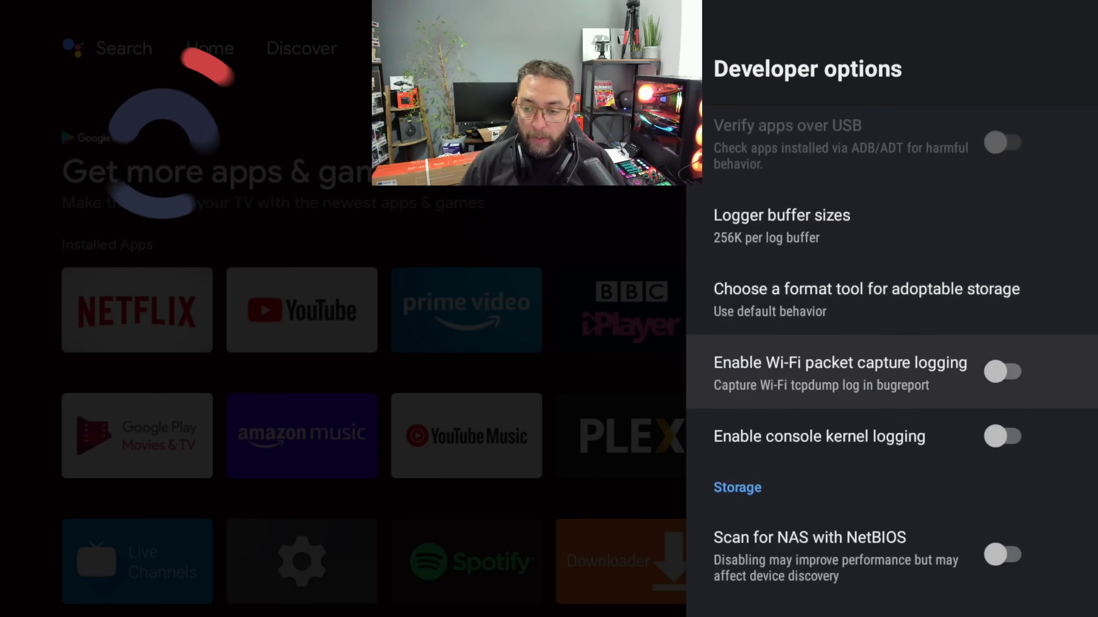
{"action": "key", "text": "Down"}
{"action": "key", "text": "Down"}
{"action": "key", "text": "Down"}
{"action": "key", "text": "Down"}
{"action": "key", "text": "Down"}
{"action": "key", "text": "Down"}
{"action": "key", "text": "Down"}
{"action": "key", "text": "Down"}
{"action": "key", "text": "Down"}
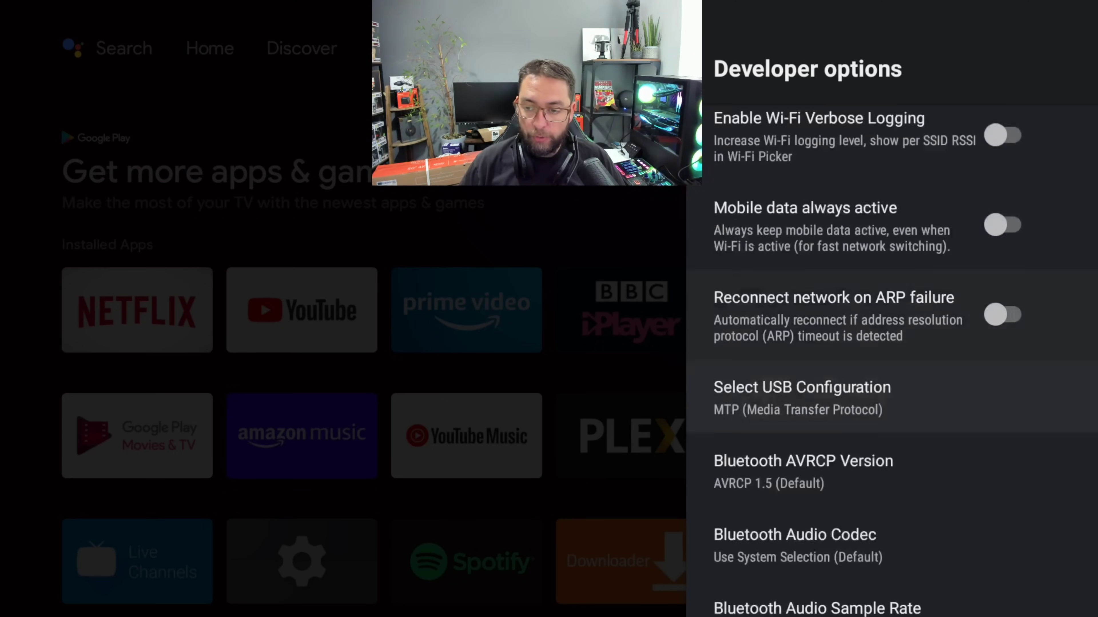
{"action": "key", "text": "Down"}
{"action": "key", "text": "Down"}
{"action": "key", "text": "Down"}
{"action": "key", "text": "Down"}
{"action": "key", "text": "Down"}
{"action": "key", "text": "Down"}
{"action": "key", "text": "Down"}
{"action": "key", "text": "Down"}
{"action": "key", "text": "Down"}
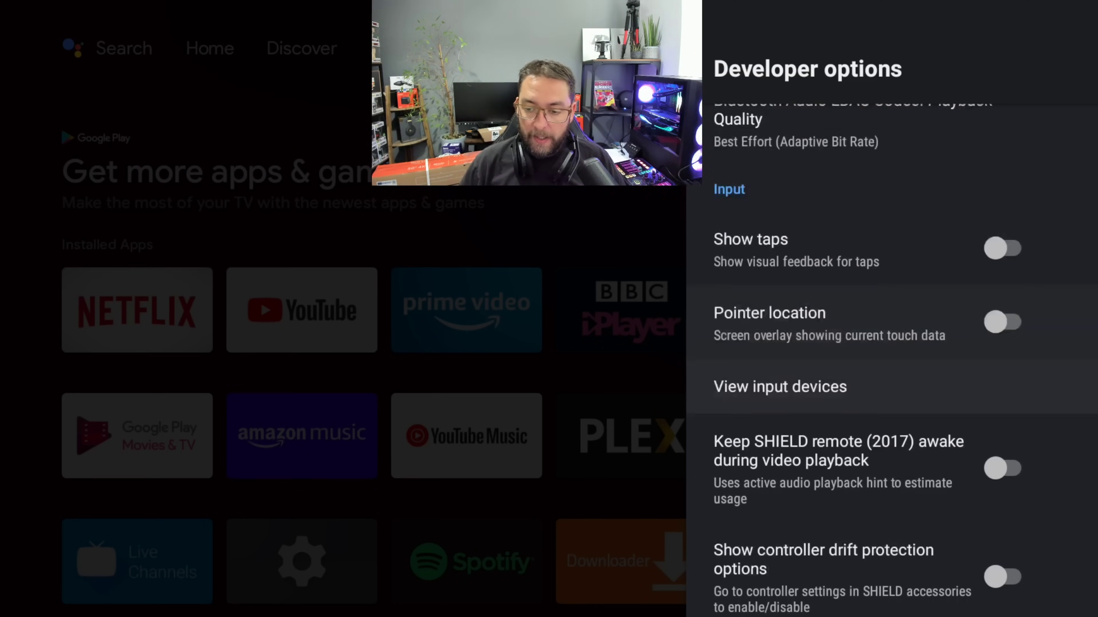
{"action": "key", "text": "Down"}
{"action": "key", "text": "Down"}
{"action": "key", "text": "Down"}
{"action": "key", "text": "Down"}
{"action": "key", "text": "Down"}
{"action": "key", "text": "Down"}
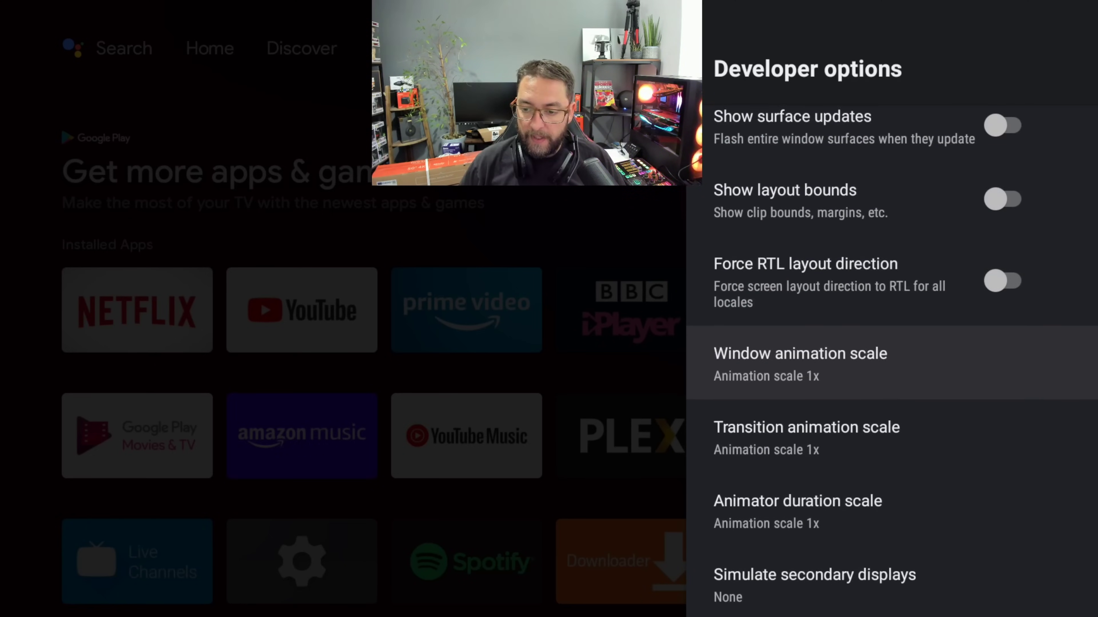
Step: Review the Window animation, Transition animation and Animator duration scale settings, including the choices offered for the window scale
{"action": "key", "text": "Up"}
{"action": "key", "text": "Up"}
{"action": "key", "text": "Up"}
{"action": "key", "text": "Up"}
{"action": "key", "text": "Down"}
{"action": "key", "text": "Down"}
{"action": "key", "text": "Down"}
{"action": "key", "text": "Down"}
{"action": "key", "text": "Down"}
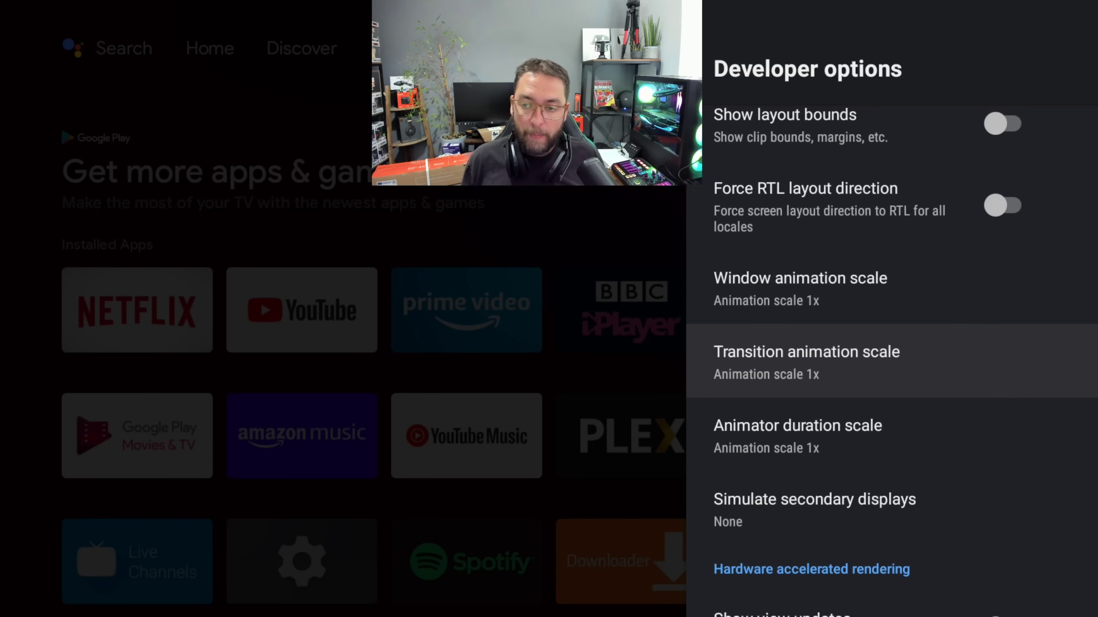
{"action": "key", "text": "Up"}
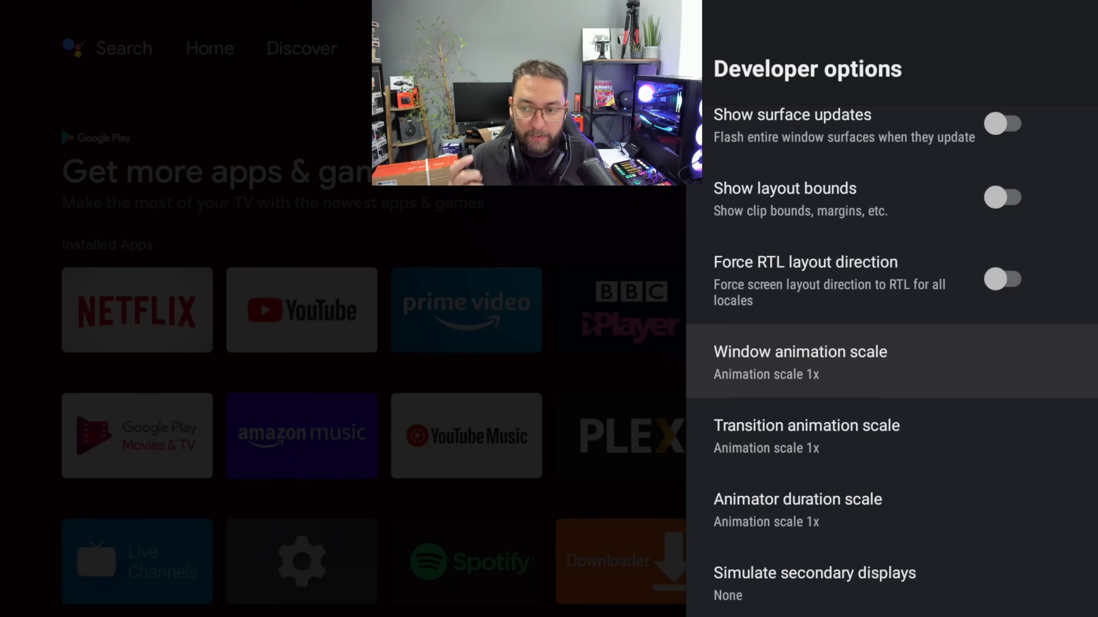
{"action": "key", "text": "Return"}
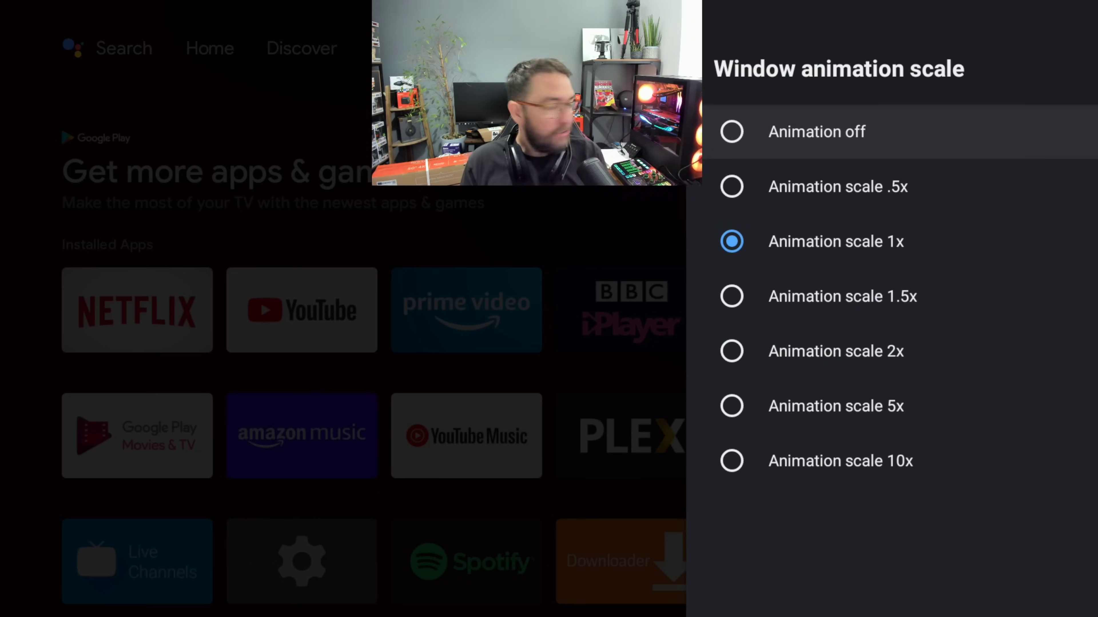
{"action": "key", "text": "Escape"}
{"action": "key", "text": "Down"}
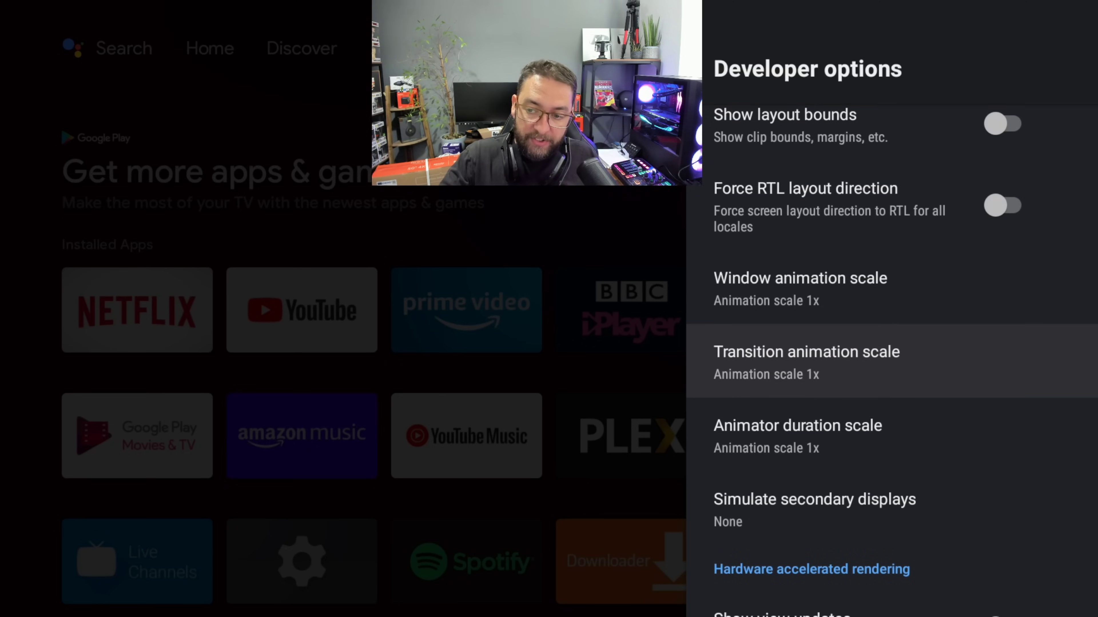
{"action": "key", "text": "Down"}
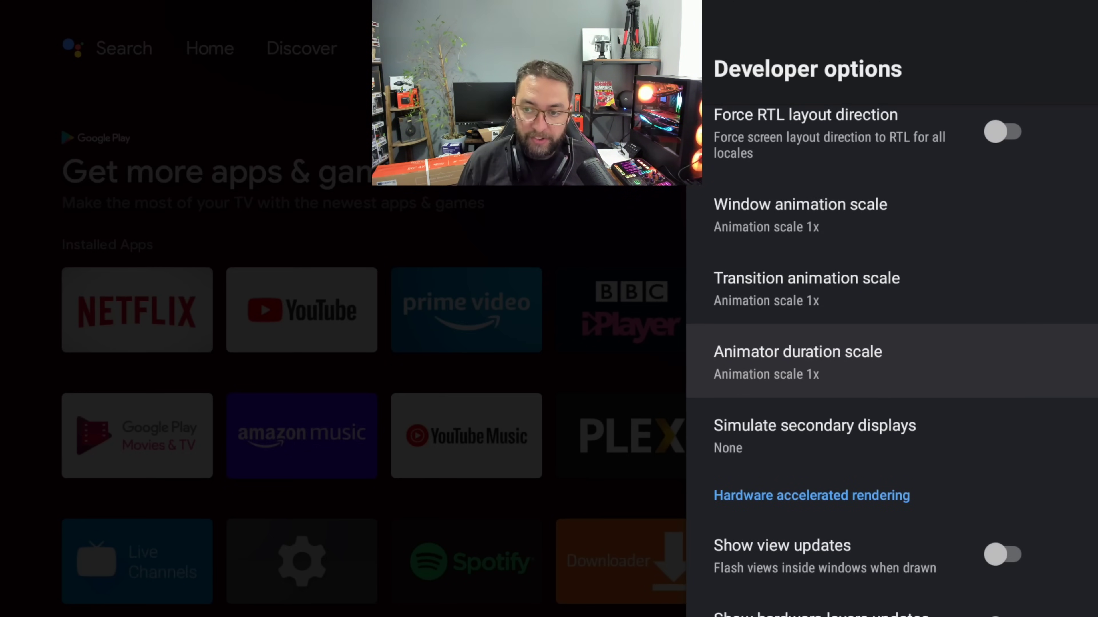
{"action": "key", "text": "Up"}
{"action": "key", "text": "Up"}
Step: Set the Window animation scale to Animation off
{"action": "key", "text": "Return"}
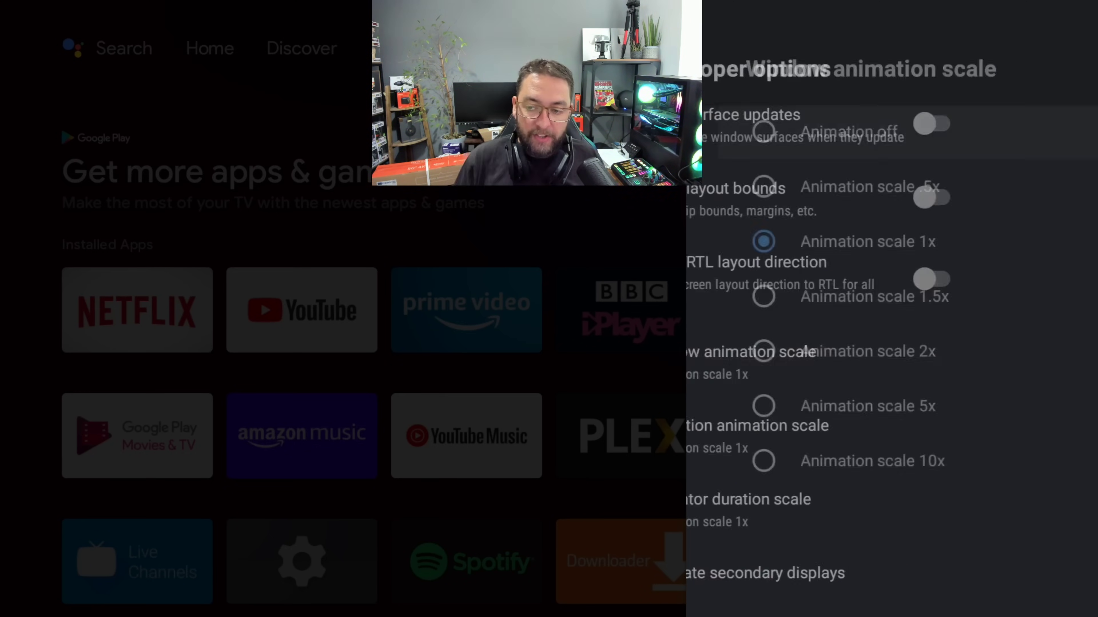
{"action": "key", "text": "Return"}
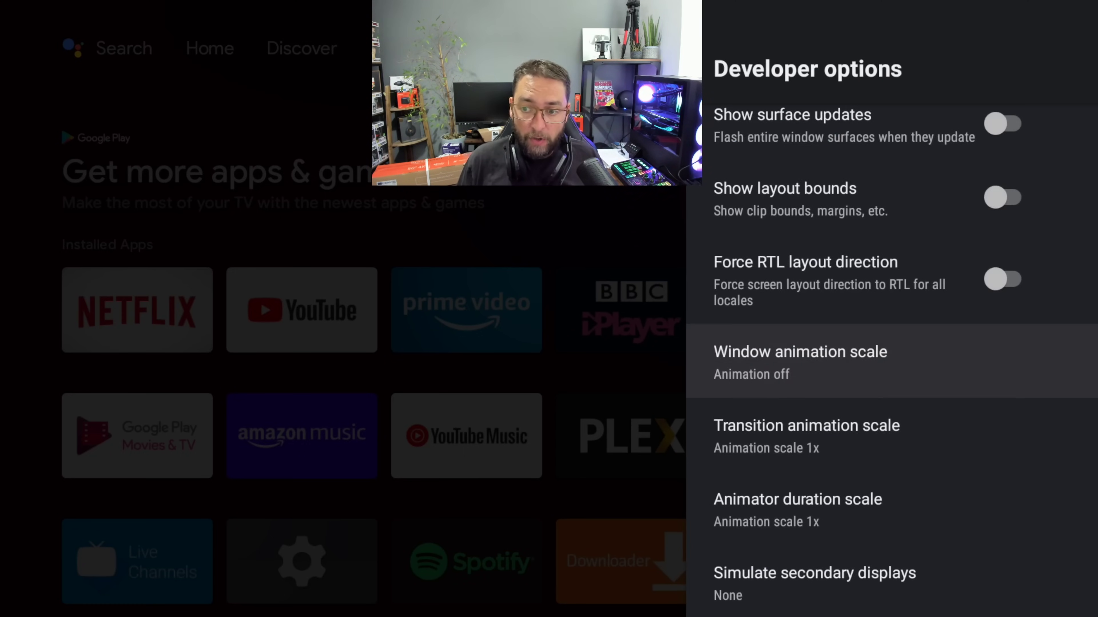
{"action": "key", "text": "Return"}
{"action": "key", "text": "Return"}
Step: Set the Transition animation scale to Animation off
{"action": "key", "text": "Down"}
{"action": "key", "text": "Return"}
{"action": "key", "text": "Return"}
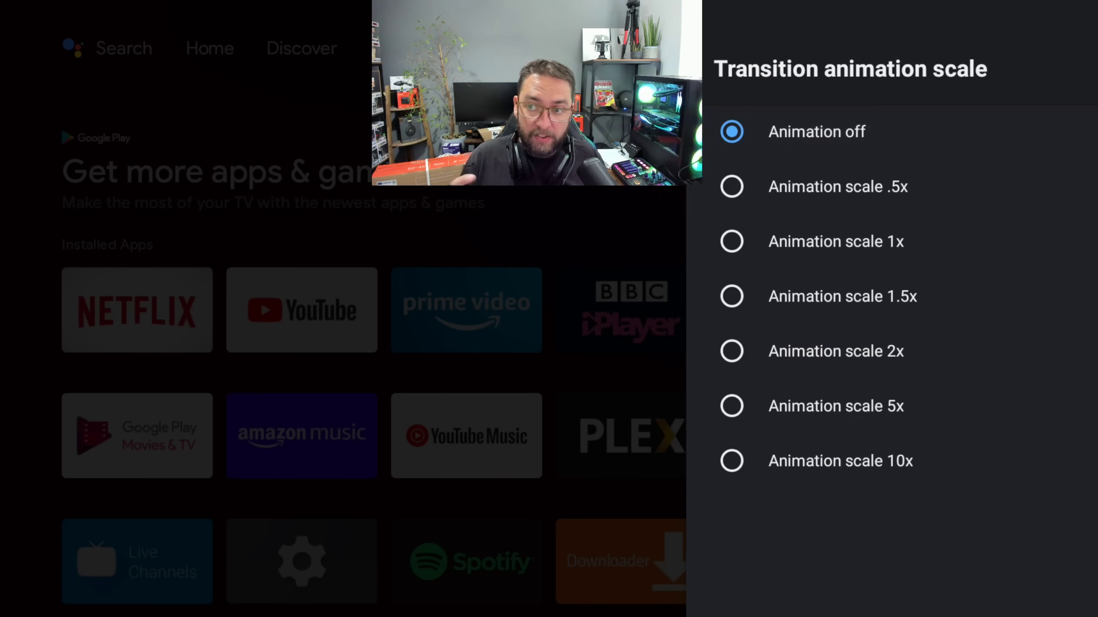
{"action": "key", "text": "Return"}
{"action": "key", "text": "Return"}
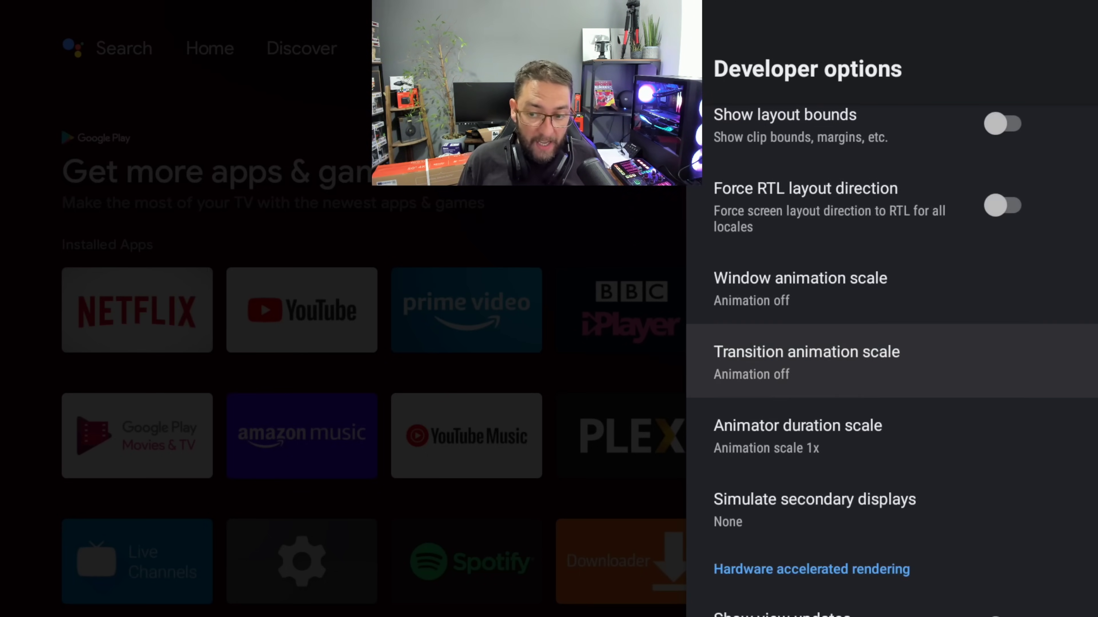
Step: Set the Animator duration scale to Animation scale .5x
{"action": "key", "text": "Down"}
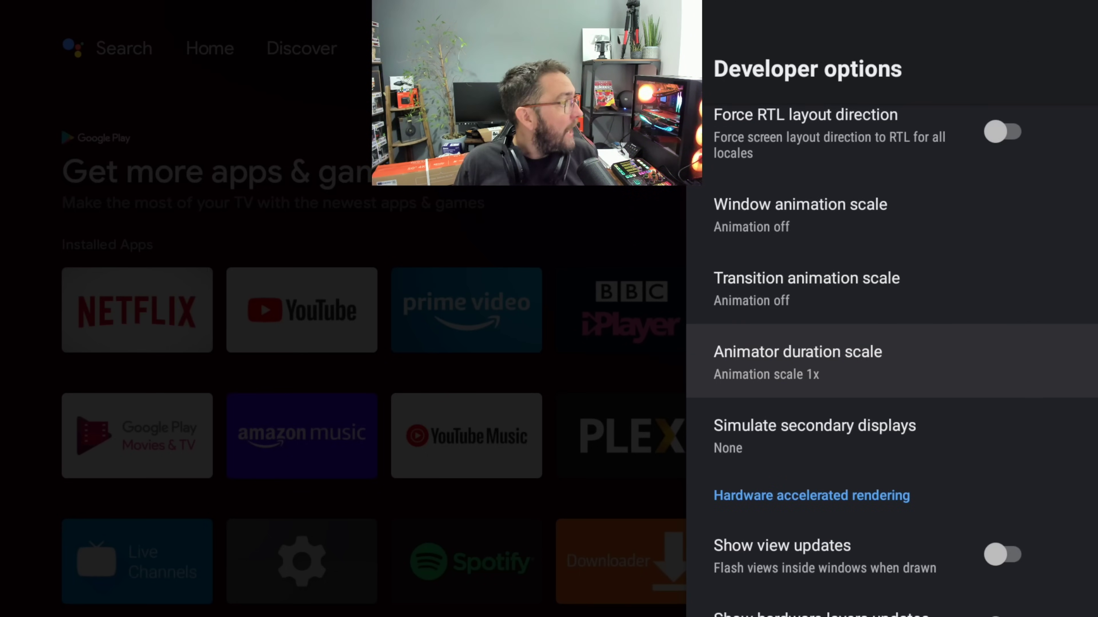
{"action": "key", "text": "Return"}
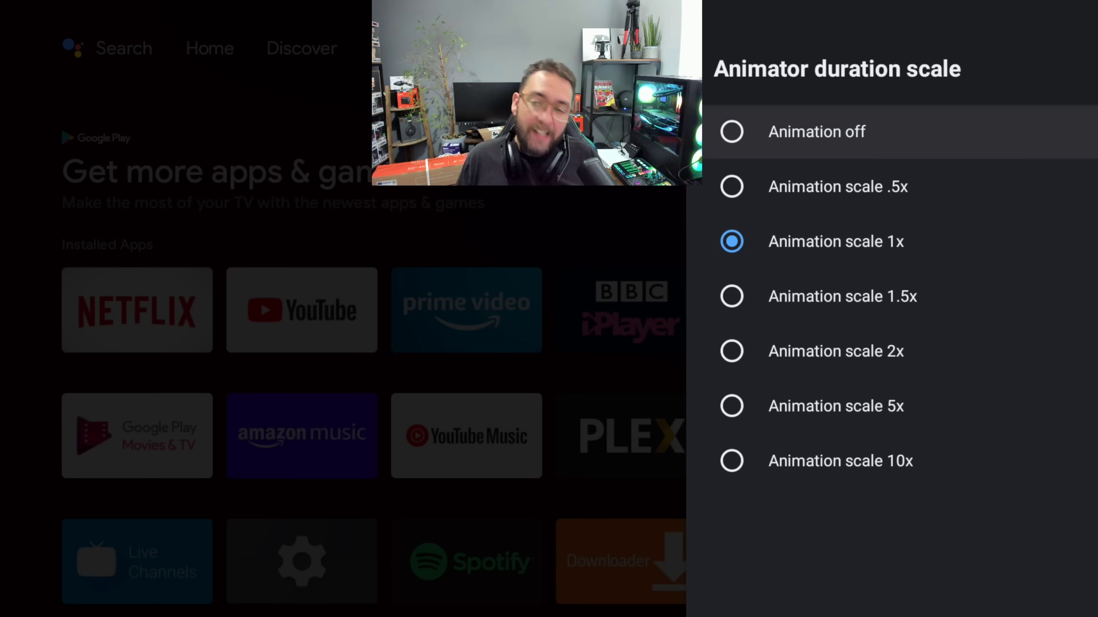
{"action": "key", "text": "Down"}
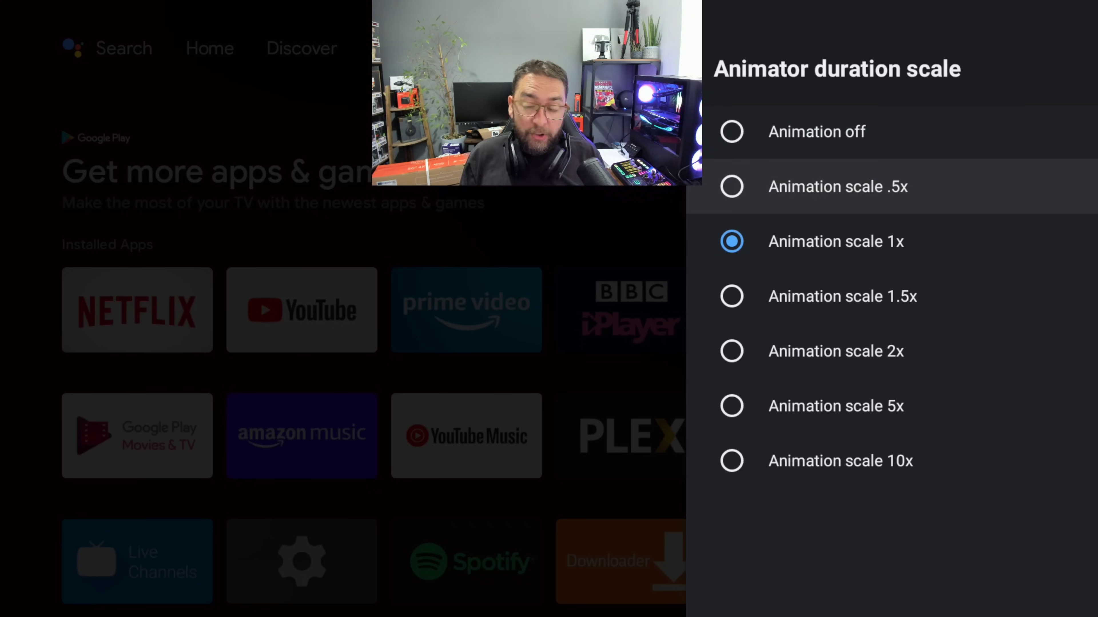
{"action": "key", "text": "Return"}
{"action": "key", "text": "Up"}
{"action": "key", "text": "Up"}
{"action": "key", "text": "Up"}
{"action": "key", "text": "Up"}
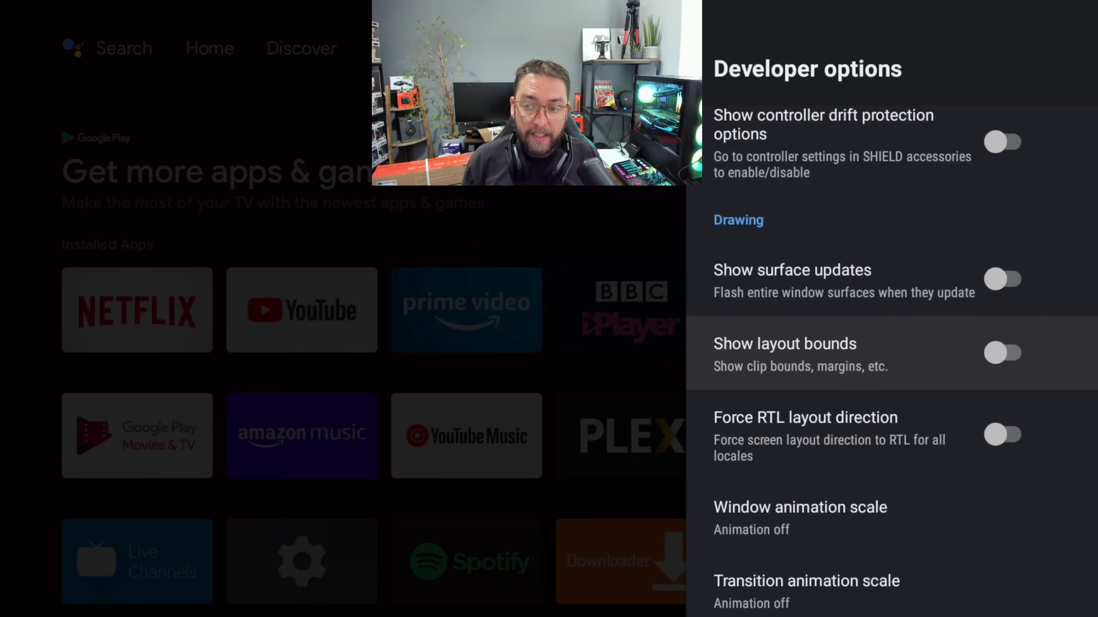
Step: Look through the Developer options list around the Drawing section, then return to the main settings list
{"action": "key", "text": "Down"}
{"action": "key", "text": "Down"}
{"action": "key", "text": "Down"}
{"action": "key", "text": "Down"}
{"action": "key", "text": "Up"}
{"action": "key", "text": "Up"}
{"action": "key", "text": "Up"}
{"action": "key", "text": "Up"}
{"action": "key", "text": "Up"}
{"action": "key", "text": "Up"}
{"action": "key", "text": "Up"}
{"action": "key", "text": "Up"}
{"action": "key", "text": "Up"}
{"action": "key", "text": "Up"}
{"action": "key", "text": "Up"}
{"action": "key", "text": "Up"}
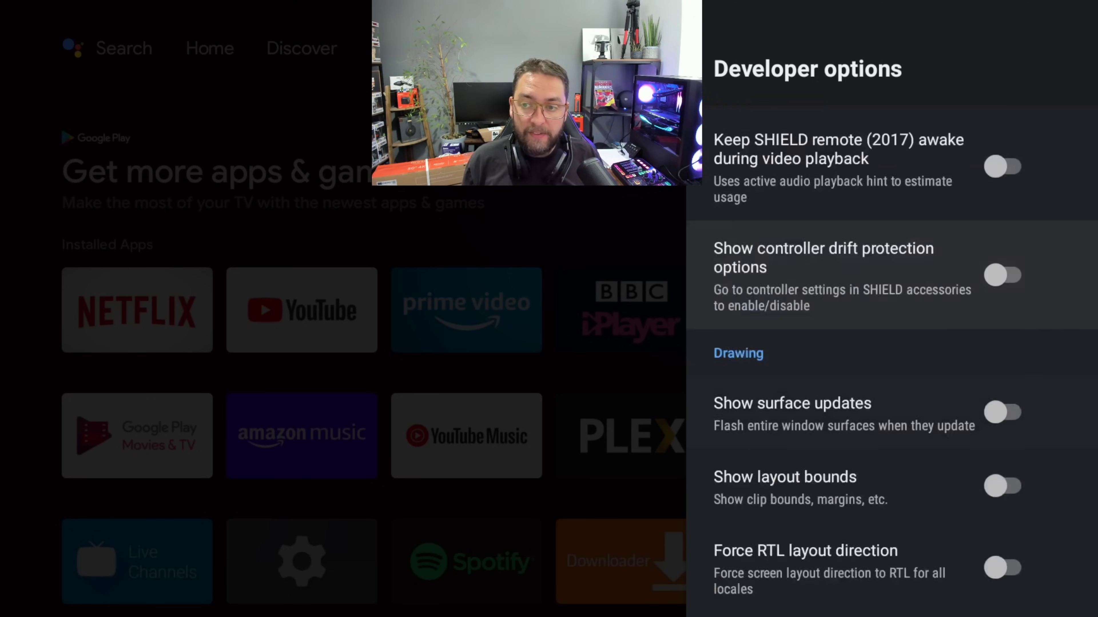
{"action": "key", "text": "Up"}
{"action": "key", "text": "Up"}
{"action": "key", "text": "Up"}
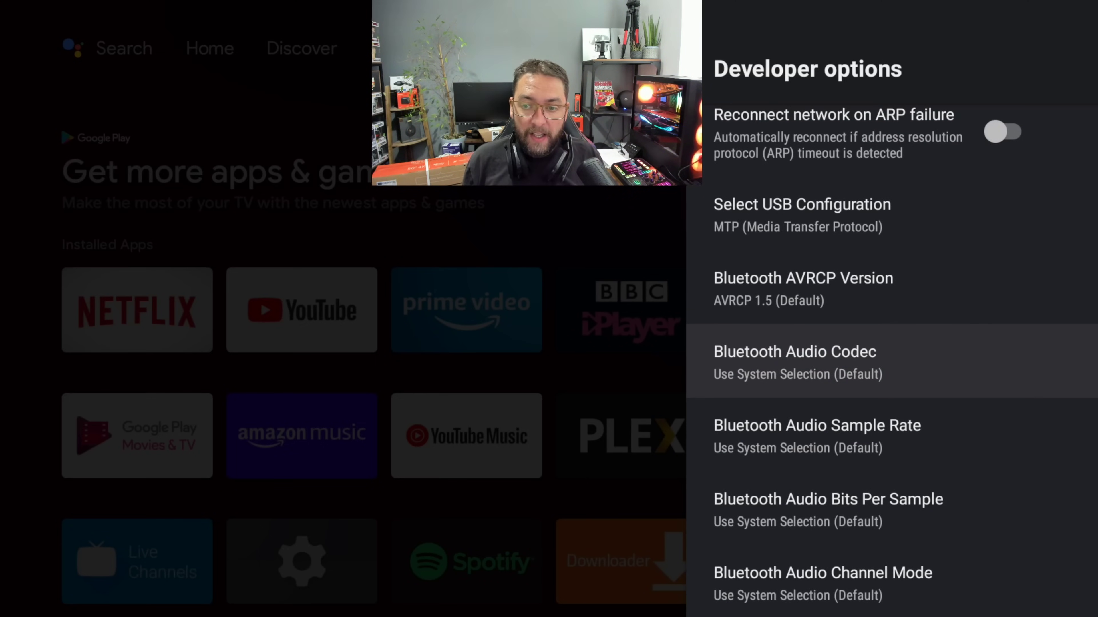
{"action": "key", "text": "Escape"}
{"action": "key", "text": "Escape"}
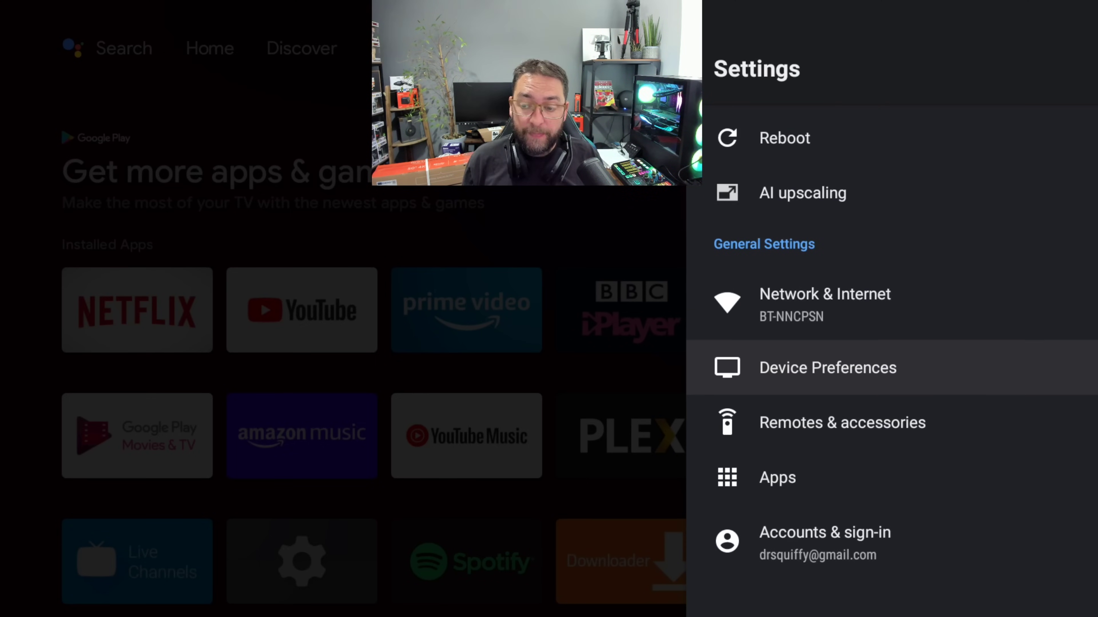
Step: Reopen Developer options through Device Preferences
{"action": "key", "text": "Return"}
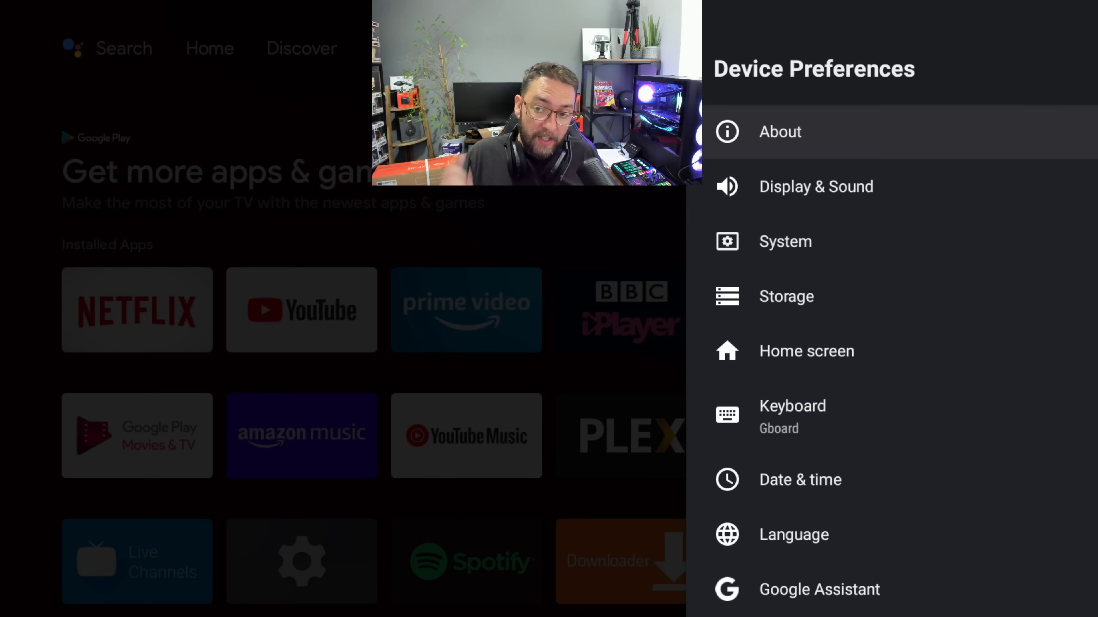
{"action": "key", "text": "Down"}
{"action": "key", "text": "Down"}
{"action": "key", "text": "Down"}
{"action": "key", "text": "Down"}
{"action": "key", "text": "Down"}
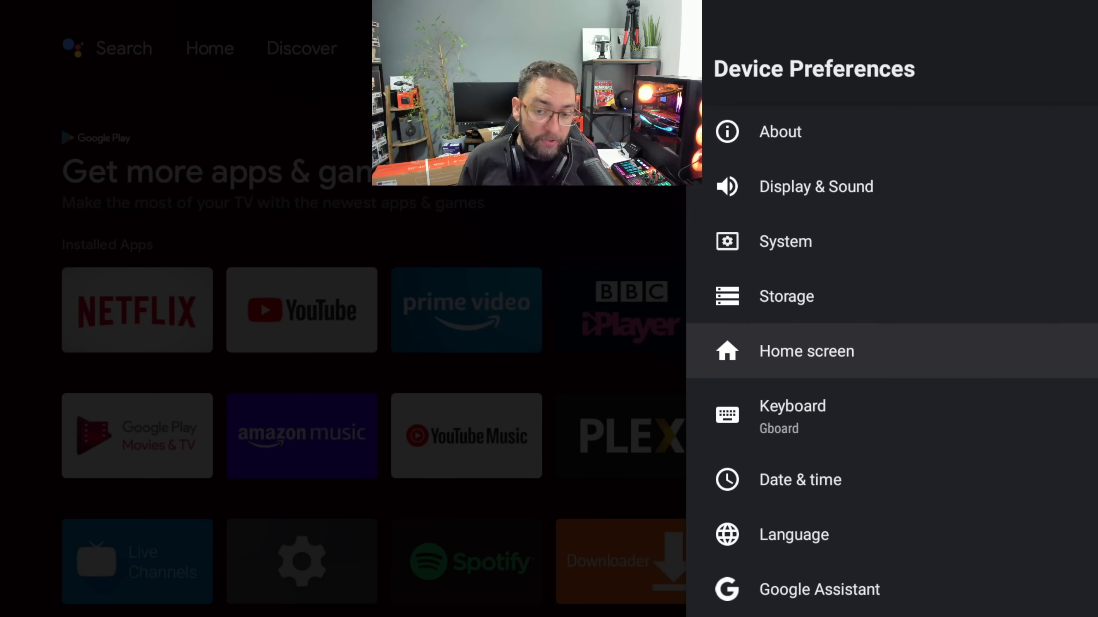
{"action": "key", "text": "Down"}
{"action": "key", "text": "Down"}
{"action": "key", "text": "Down"}
{"action": "key", "text": "Down"}
{"action": "key", "text": "Down"}
{"action": "key", "text": "Down"}
{"action": "key", "text": "Down"}
{"action": "key", "text": "Down"}
{"action": "key", "text": "Down"}
{"action": "key", "text": "Down"}
{"action": "key", "text": "Down"}
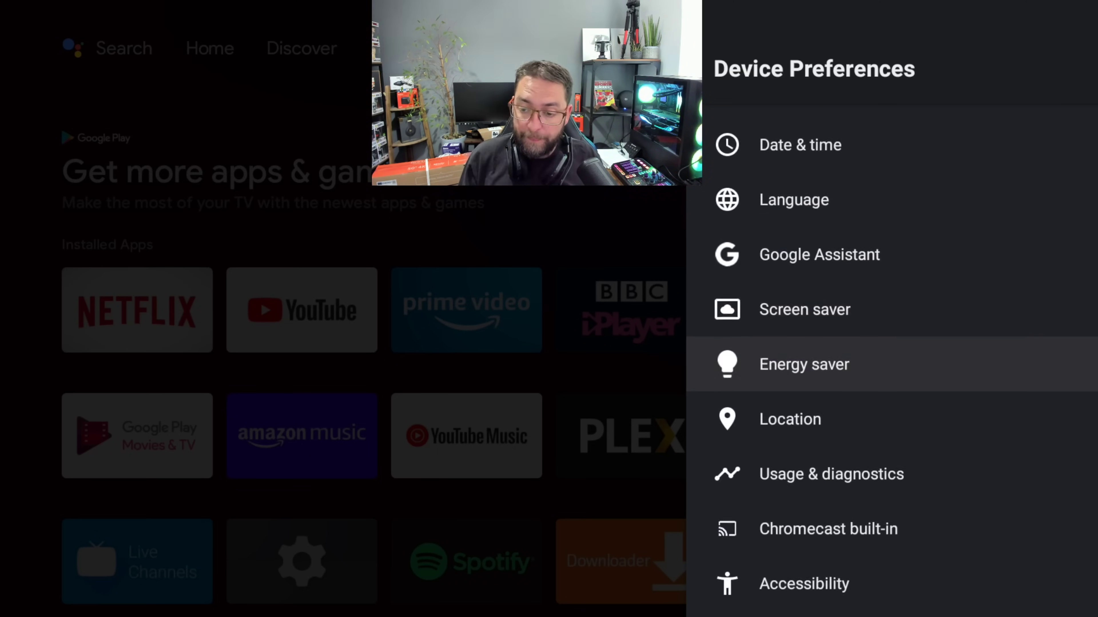
{"action": "key", "text": "Return"}
Step: Find the Window animation scale in the Drawing section and reselect Animation off for it
{"action": "key", "text": "Down"}
{"action": "key", "text": "Down"}
{"action": "key", "text": "Down"}
{"action": "key", "text": "Down"}
{"action": "key", "text": "Down"}
{"action": "key", "text": "Down"}
{"action": "key", "text": "Down"}
{"action": "key", "text": "Down"}
{"action": "key", "text": "Down"}
{"action": "key", "text": "Down"}
{"action": "key", "text": "Down"}
{"action": "key", "text": "Down"}
{"action": "key", "text": "Down"}
{"action": "key", "text": "Down"}
{"action": "key", "text": "Down"}
{"action": "key", "text": "Down"}
{"action": "key", "text": "Down"}
{"action": "key", "text": "Down"}
{"action": "key", "text": "Down"}
{"action": "key", "text": "Down"}
{"action": "key", "text": "Down"}
{"action": "key", "text": "Down"}
{"action": "key", "text": "Down"}
{"action": "key", "text": "Down"}
{"action": "key", "text": "Down"}
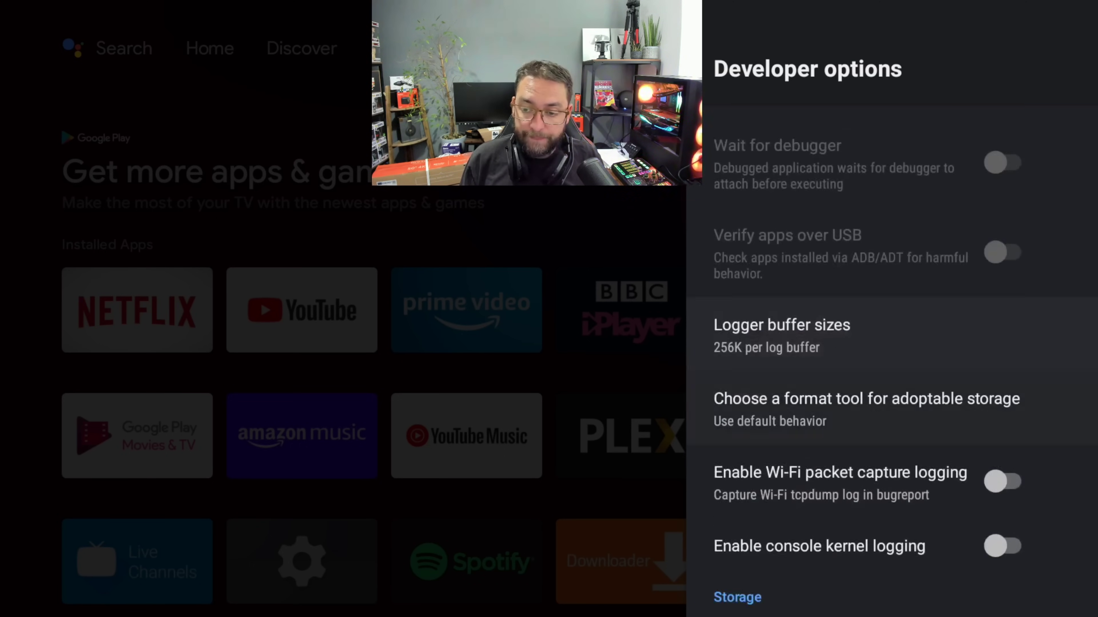
{"action": "key", "text": "Down"}
{"action": "key", "text": "Down"}
{"action": "key", "text": "Down"}
{"action": "key", "text": "Down"}
{"action": "key", "text": "Down"}
{"action": "key", "text": "Down"}
{"action": "key", "text": "Down"}
{"action": "key", "text": "Down"}
{"action": "key", "text": "Down"}
{"action": "key", "text": "Down"}
{"action": "key", "text": "Down"}
{"action": "key", "text": "Down"}
{"action": "key", "text": "Down"}
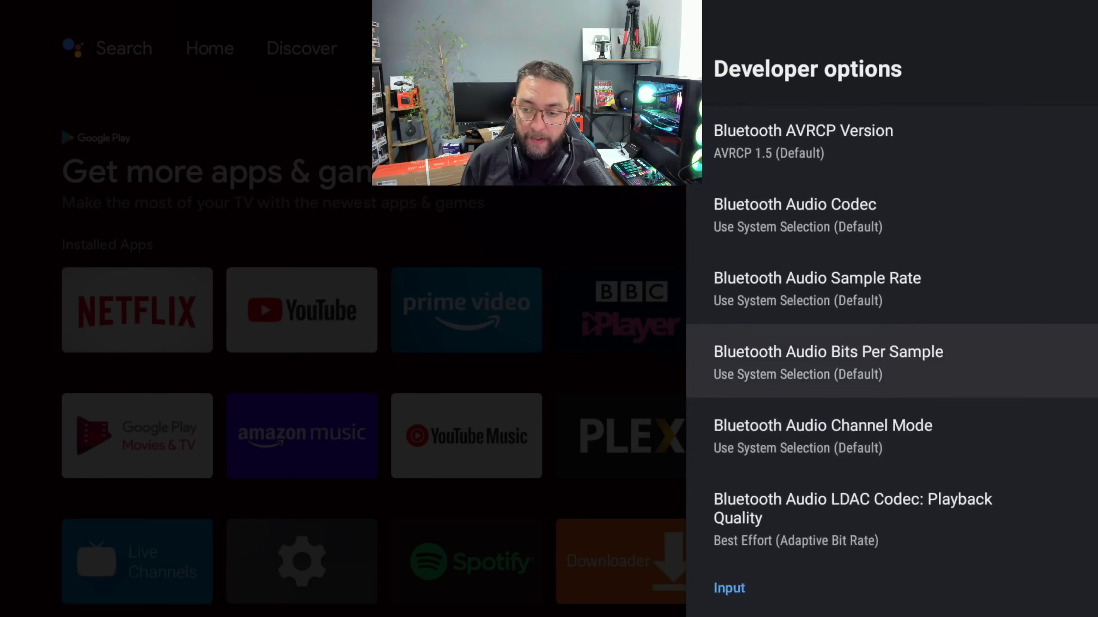
{"action": "key", "text": "Down"}
{"action": "key", "text": "Down"}
{"action": "key", "text": "Down"}
{"action": "key", "text": "Down"}
{"action": "key", "text": "Down"}
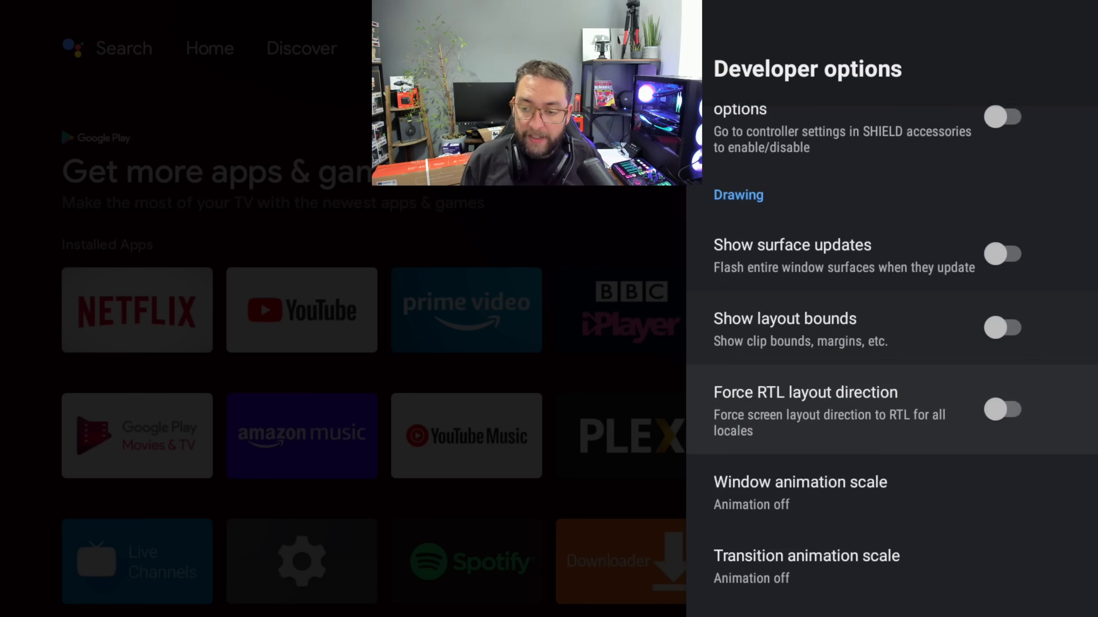
{"action": "key", "text": "Return"}
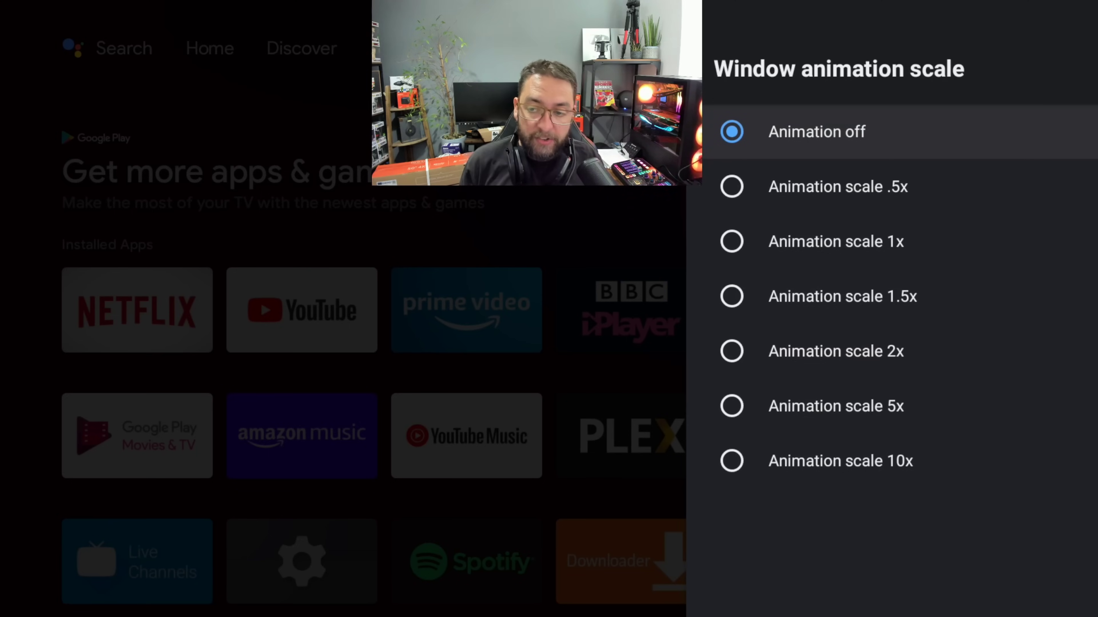
{"action": "key", "text": "Return"}
Step: Reselect Animation off for the Transition animation scale and close the settings
{"action": "key", "text": "Down"}
{"action": "key", "text": "Return"}
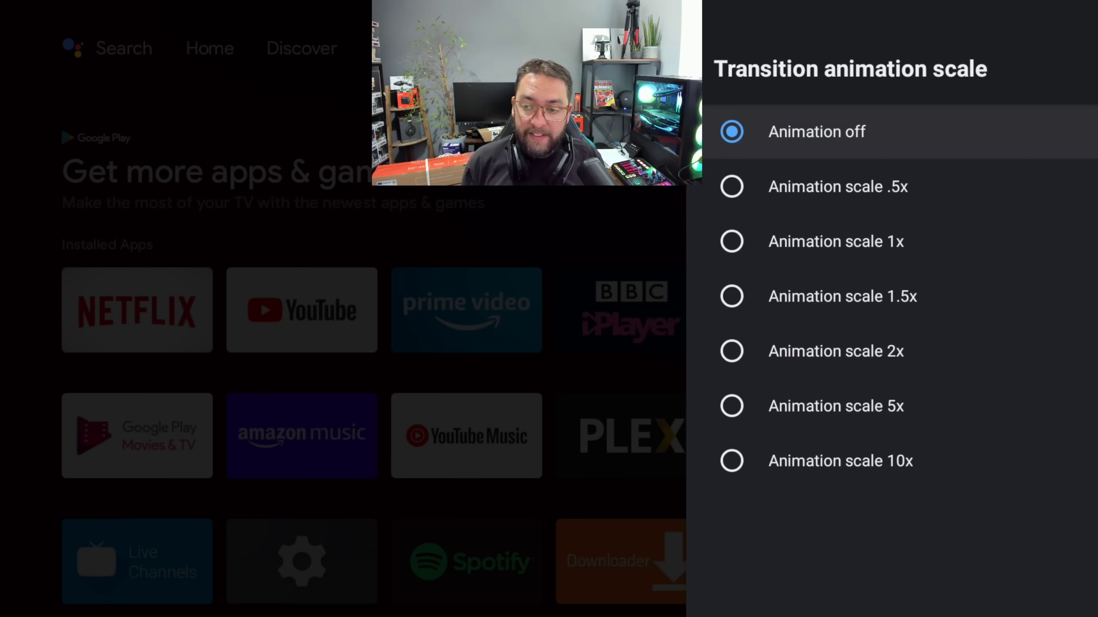
{"action": "key", "text": "Return"}
{"action": "key", "text": "Down"}
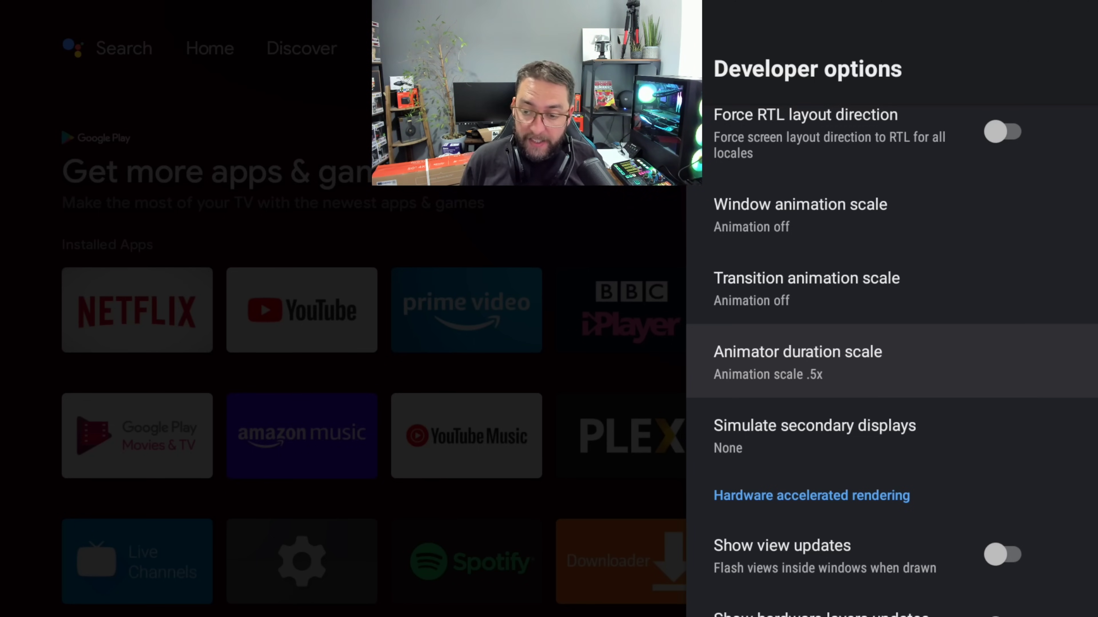
{"action": "key", "text": "Escape"}
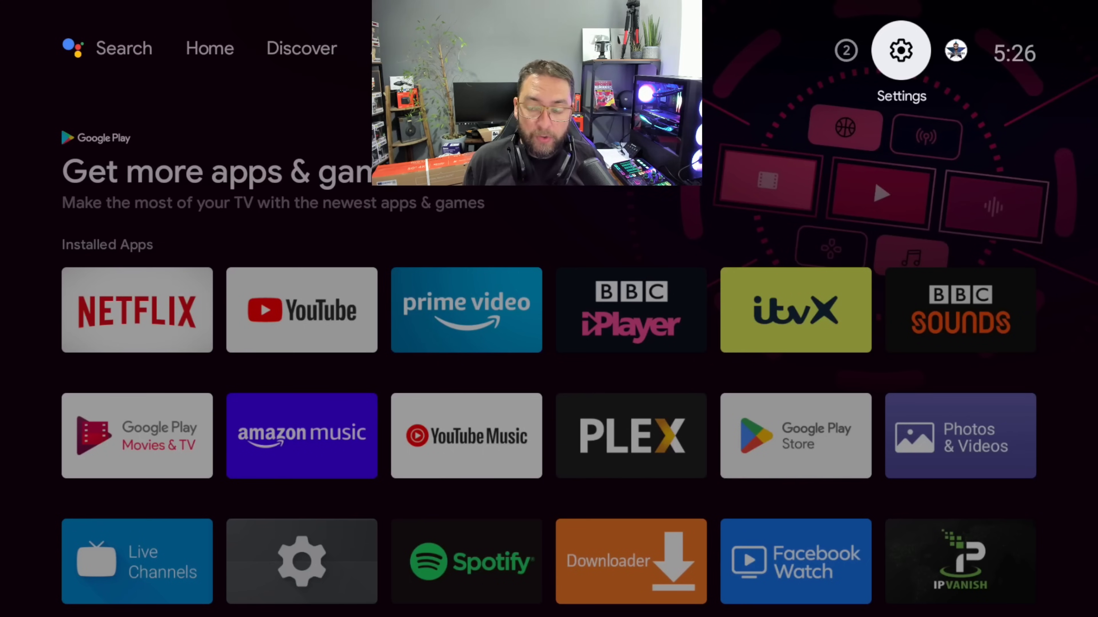
Step: Move through the installed apps on the Apps screen to check how quickly the interface responds
{"action": "key", "text": "Right"}
{"action": "key", "text": "Down"}
{"action": "key", "text": "Down"}
{"action": "key", "text": "Down"}
{"action": "key", "text": "Down"}
{"action": "key", "text": "Down"}
{"action": "key", "text": "Down"}
{"action": "key", "text": "Up"}
{"action": "key", "text": "Up"}
{"action": "key", "text": "Up"}
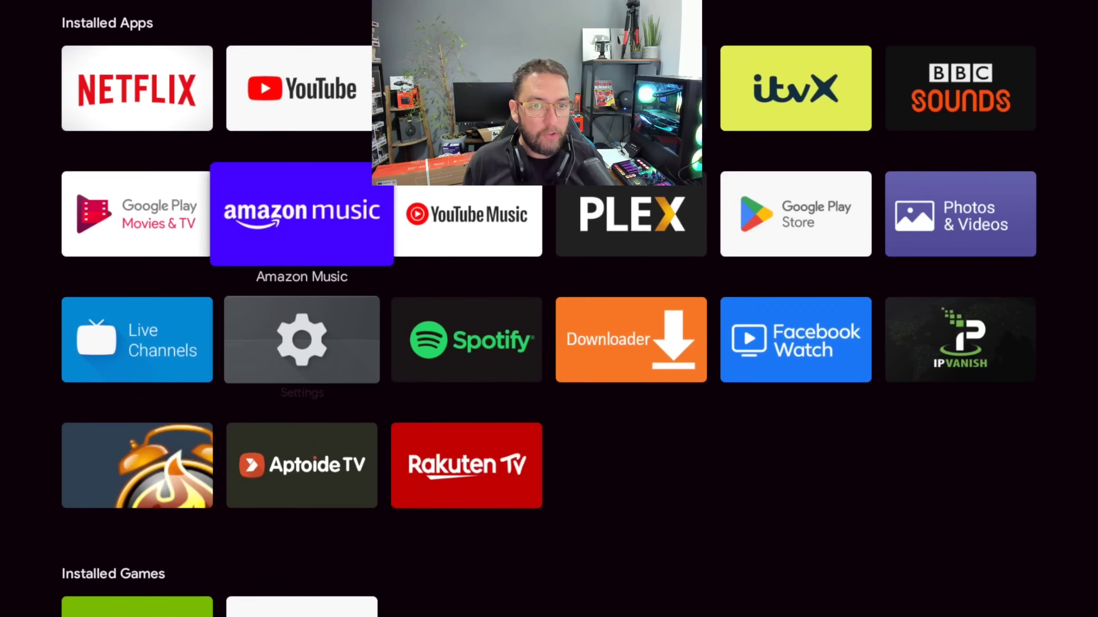
{"action": "key", "text": "Up"}
{"action": "key", "text": "Right"}
{"action": "key", "text": "Right"}
{"action": "key", "text": "Right"}
{"action": "key", "text": "Right"}
{"action": "key", "text": "Left"}
{"action": "key", "text": "Left"}
{"action": "key", "text": "Left"}
{"action": "key", "text": "Left"}
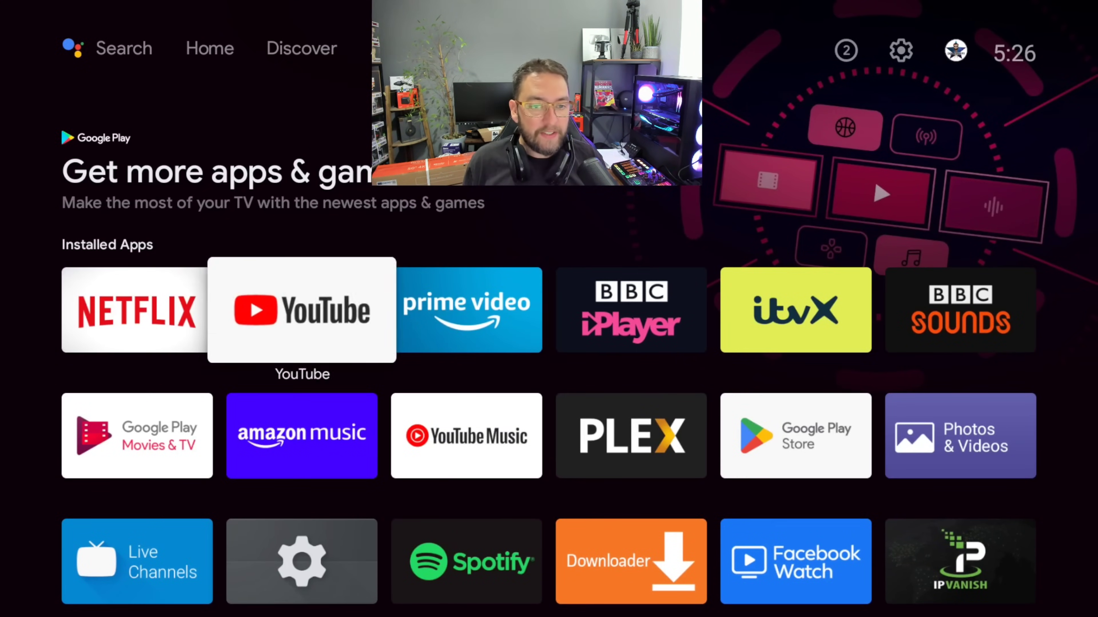
Step: Open YouTube from the installed apps and return to the Apps screen to check responsiveness
{"action": "key", "text": "Left"}
{"action": "key", "text": "Down"}
{"action": "key", "text": "Down"}
{"action": "key", "text": "Down"}
{"action": "key", "text": "Up"}
{"action": "key", "text": "Up"}
{"action": "key", "text": "Down"}
{"action": "key", "text": "Right"}
{"action": "key", "text": "Return"}
{"action": "key", "text": "Down"}
{"action": "key", "text": "Up"}
{"action": "key", "text": "Escape"}
{"action": "key", "text": "Return"}
{"action": "key", "text": "Escape"}
{"action": "key", "text": "Up"}
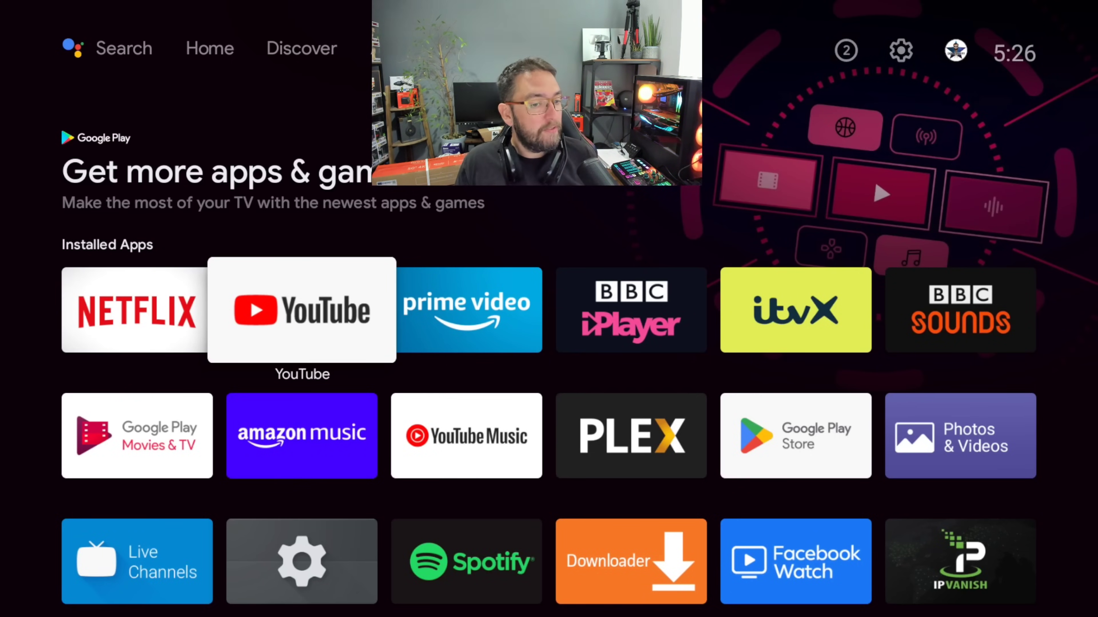
{"action": "key", "text": "Down"}
{"action": "key", "text": "Down"}
{"action": "key", "text": "Up"}
{"action": "key", "text": "Up"}
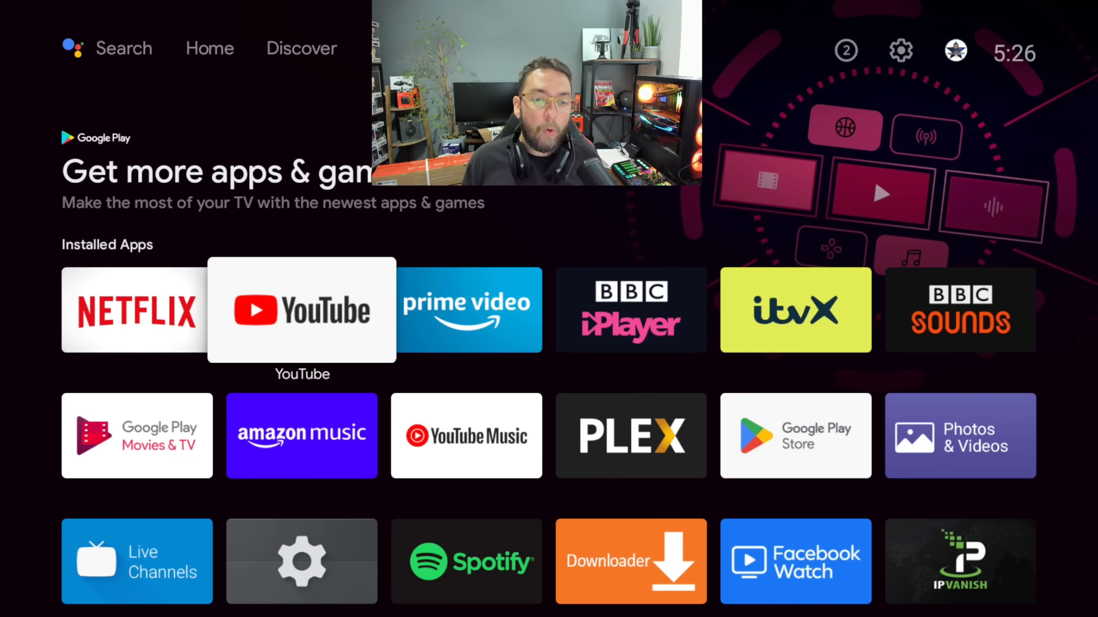
Step: Open the recent apps overview and check which apps are still running in the background
{"action": "key", "text": "alt+Tab"}
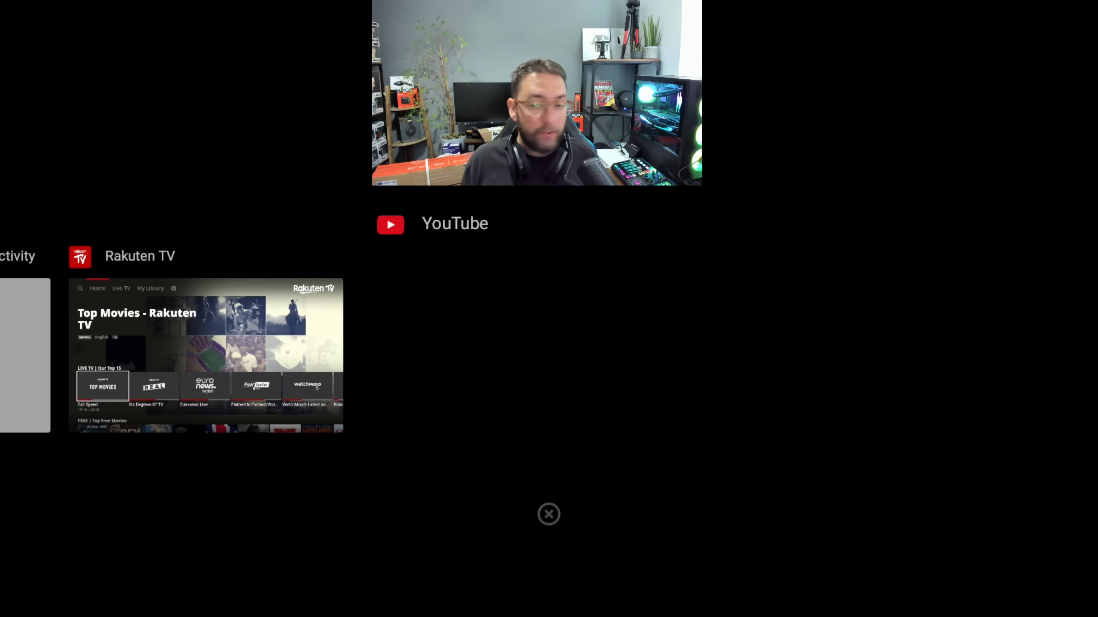
{"action": "key", "text": "Left"}
{"action": "key", "text": "Left"}
{"action": "key", "text": "Right"}
{"action": "key", "text": "Right"}
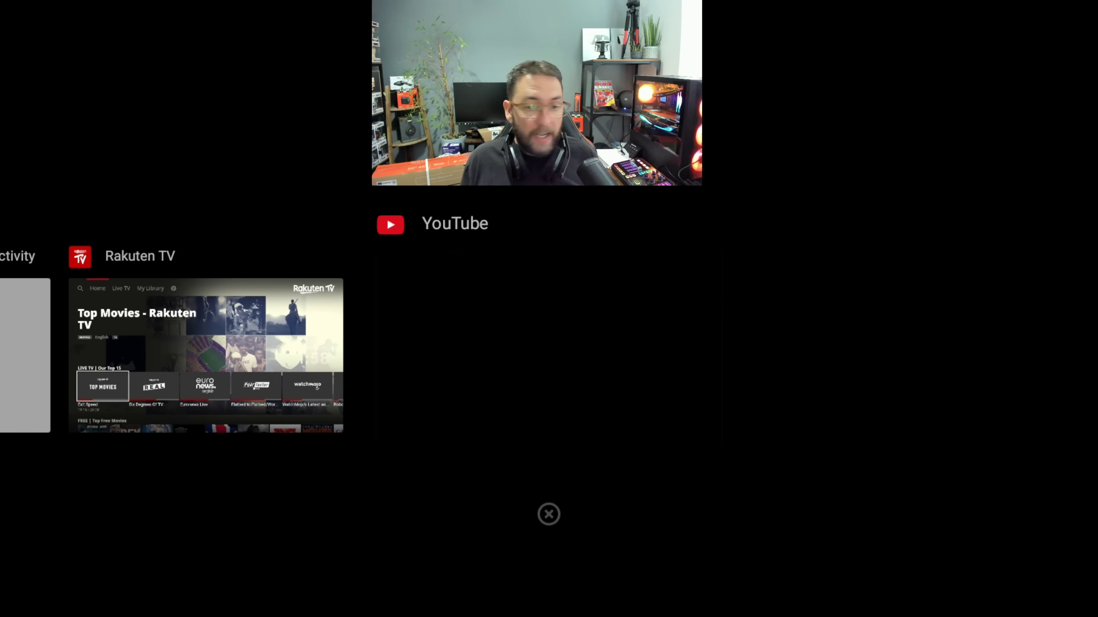
{"action": "key", "text": "Escape"}
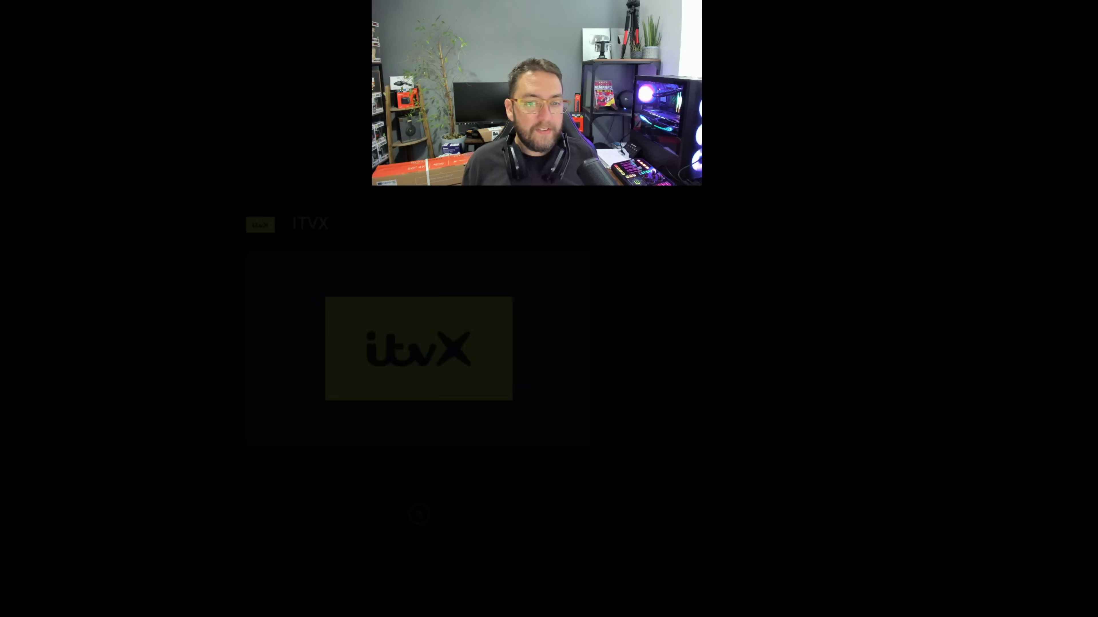
Step: Examine the recent apps overview for the newly opened streaming apps, then return to the Apps screen
{"action": "key", "text": "Left"}
{"action": "key", "text": "Left"}
{"action": "key", "text": "Left"}
{"action": "key", "text": "Right"}
{"action": "key", "text": "Right"}
{"action": "key", "text": "Right"}
{"action": "key", "text": "Left"}
{"action": "key", "text": "Left"}
{"action": "key", "text": "Left"}
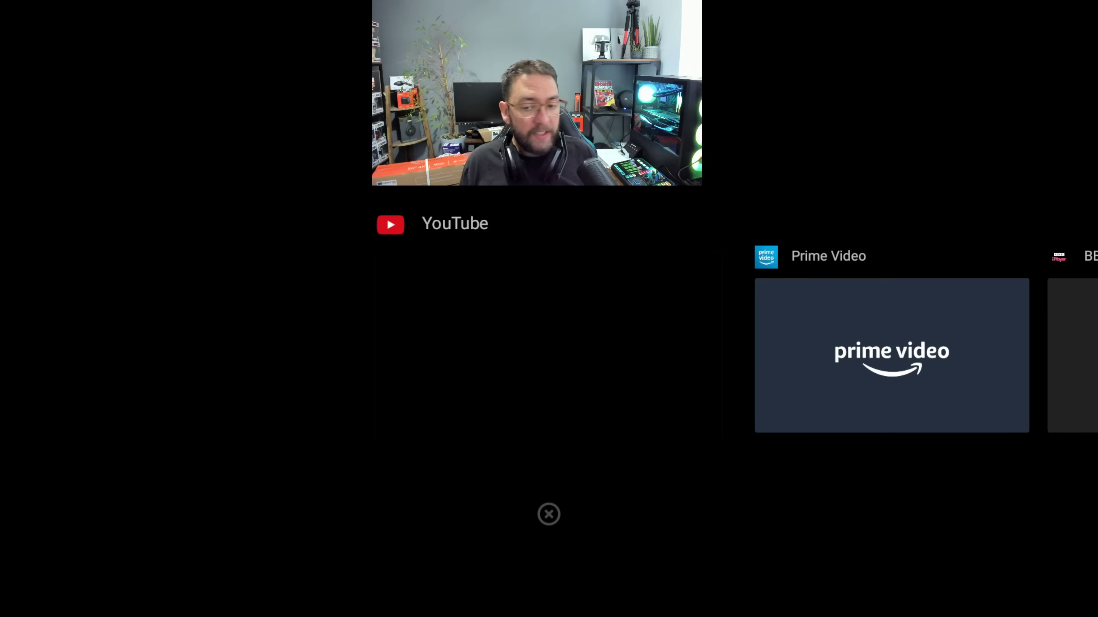
{"action": "key", "text": "Escape"}
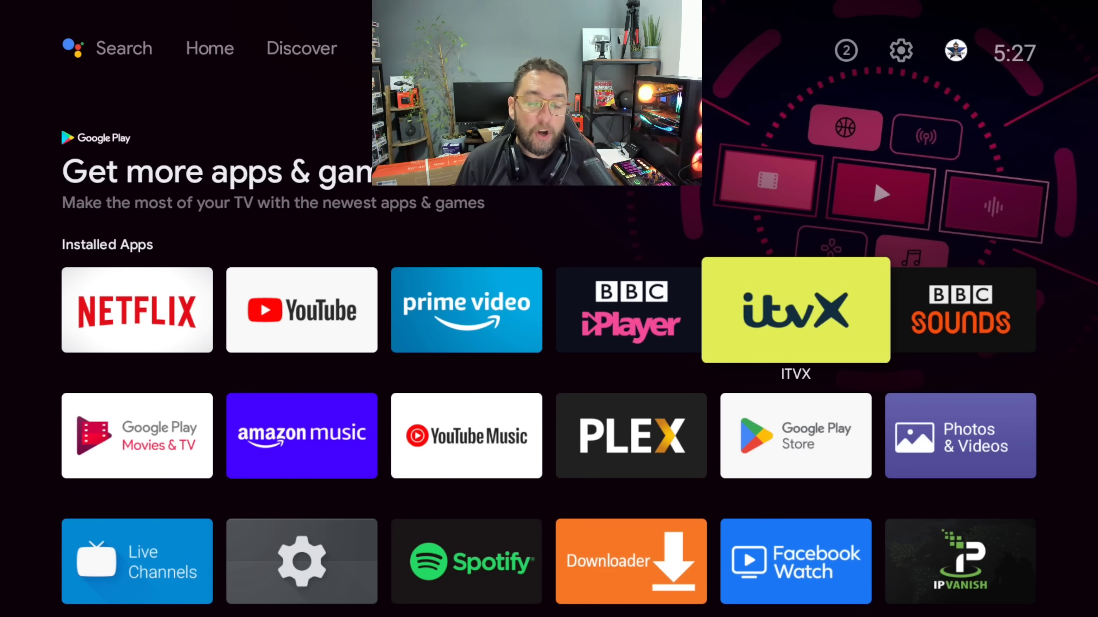
Step: Dismiss ITVX, BBC iPlayer, Prime Video and YouTube from the recent apps overview
{"action": "key", "text": "alt+Tab"}
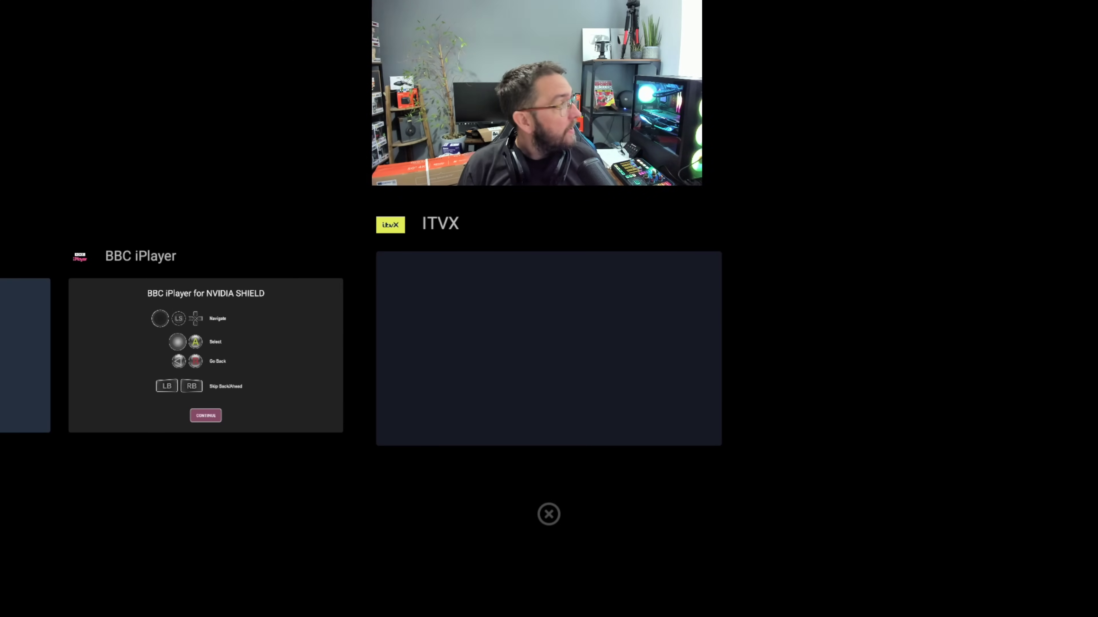
{"action": "key", "text": "Down"}
{"action": "key", "text": "Return"}
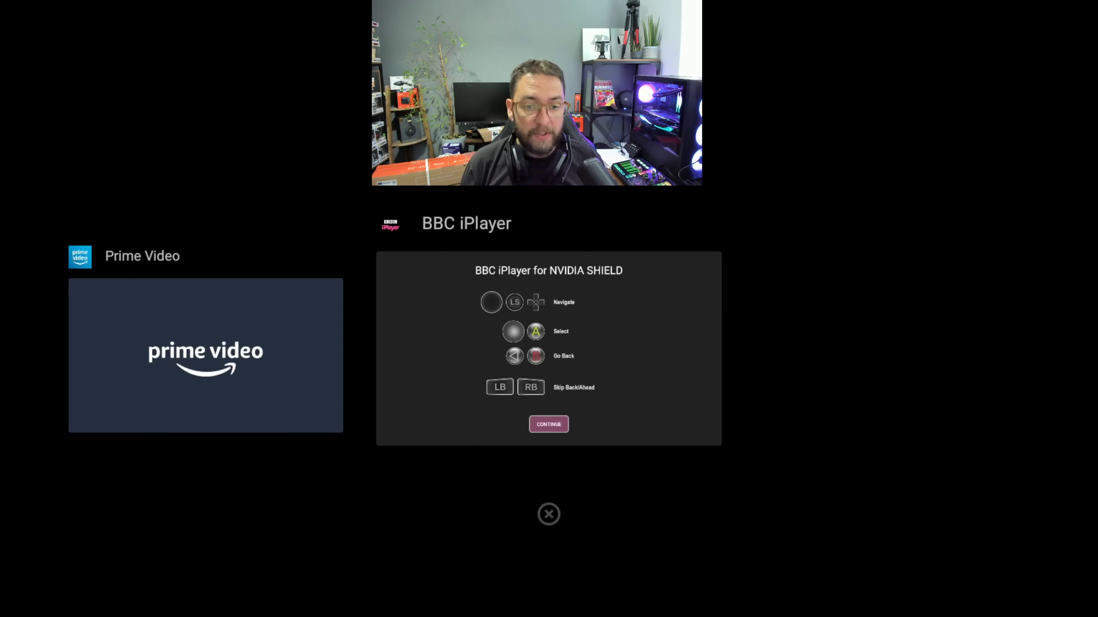
{"action": "key", "text": "Return"}
{"action": "key", "text": "Down"}
{"action": "key", "text": "Return"}
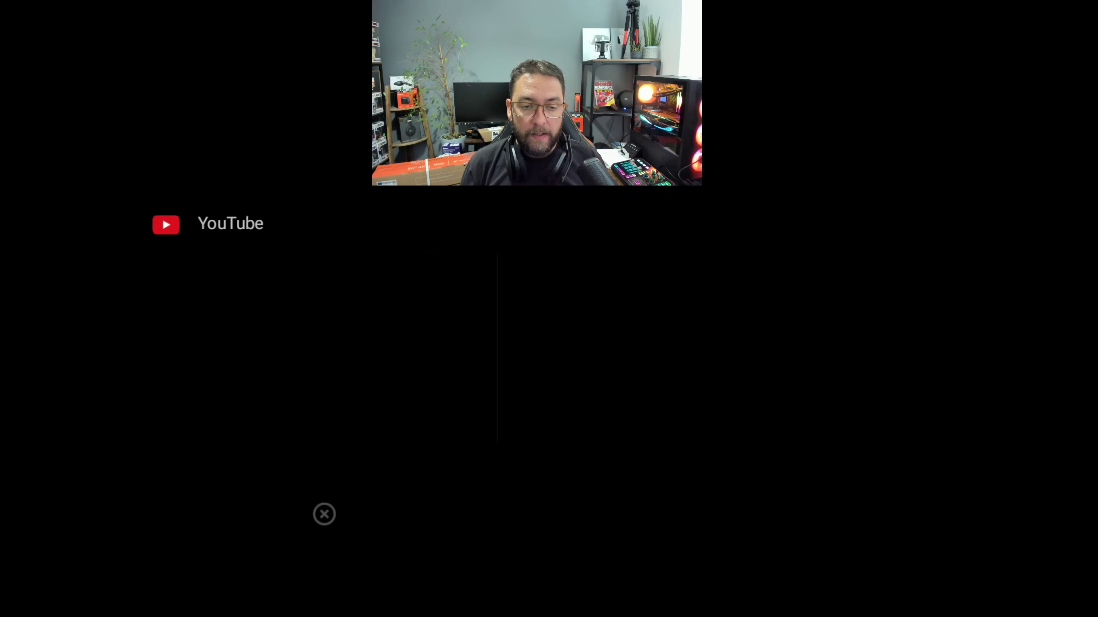
{"action": "key", "text": "Down"}
{"action": "key", "text": "Return"}
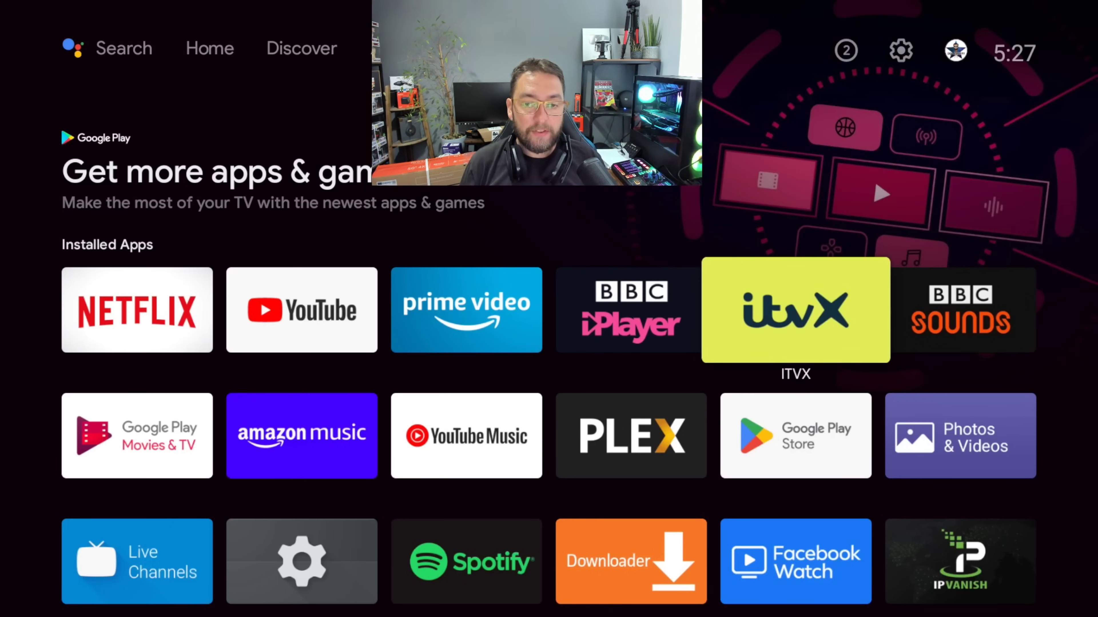
Step: Reopen the recent apps overview and dismiss Rakuten TV and com.esaba.downloader.MainActivity
{"action": "key", "text": "Escape"}
{"action": "key", "text": "alt+Tab"}
{"action": "key", "text": "Down"}
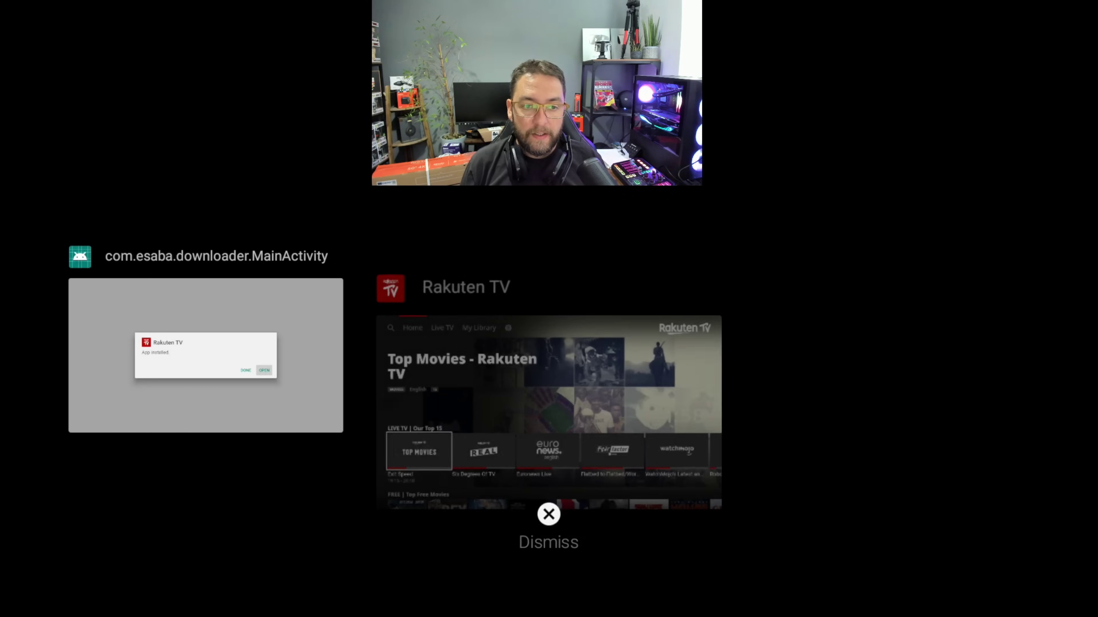
{"action": "key", "text": "Return"}
{"action": "key", "text": "Down"}
{"action": "key", "text": "Return"}
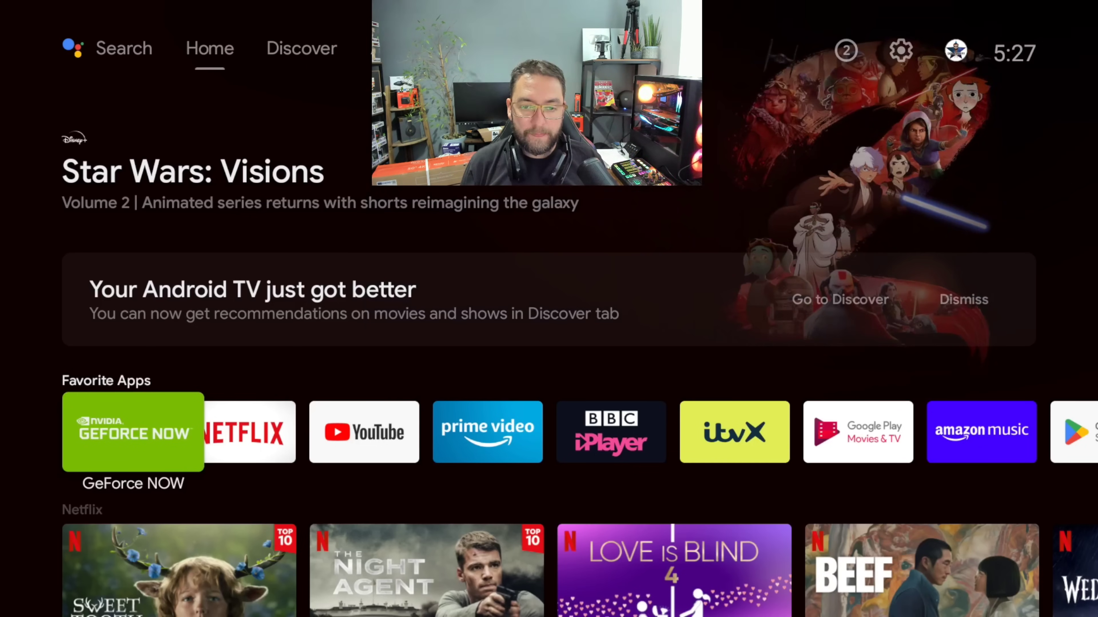
Step: Browse down the Home screen's channel rows to the YouTube: Recommended row
{"action": "key", "text": "Right"}
{"action": "key", "text": "Down"}
{"action": "key", "text": "Down"}
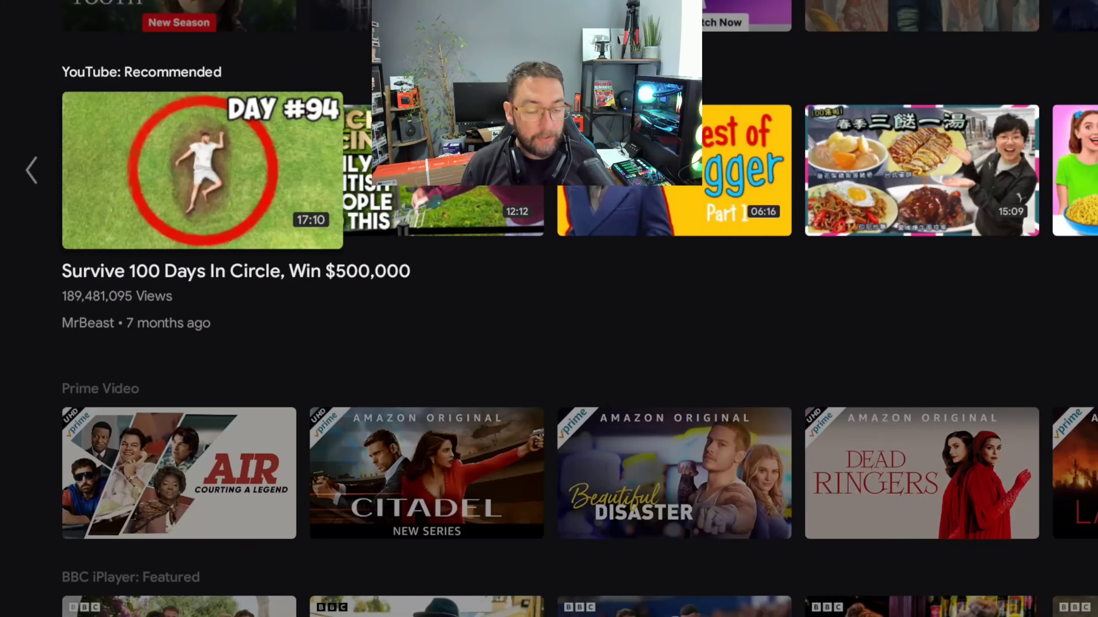
Step: Return to the Home screen's Favorite Apps row and browse along its apps past YouTube
{"action": "key", "text": "Down"}
{"action": "key", "text": "Up"}
{"action": "key", "text": "Up"}
{"action": "key", "text": "Up"}
{"action": "key", "text": "Right"}
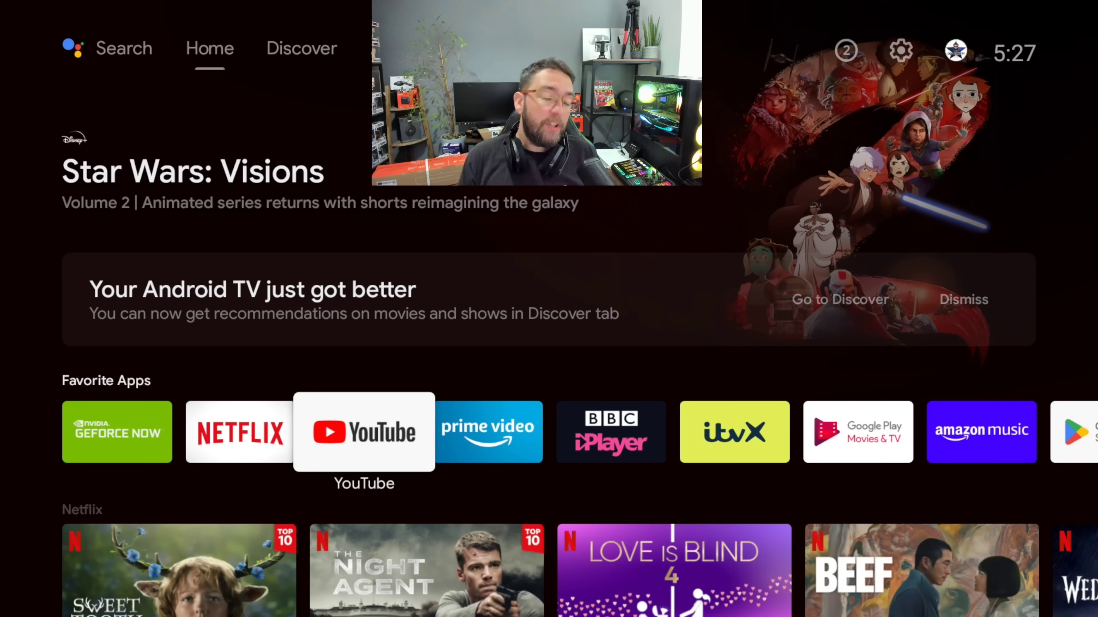
{"action": "key", "text": "Right"}
{"action": "key", "text": "Right"}
{"action": "key", "text": "Right"}
{"action": "key", "text": "Right"}
{"action": "key", "text": "Right"}
Step: Look over the channel rows below Favorite Apps, then return to the featured banner at the start of the Home screen
{"action": "key", "text": "Down"}
{"action": "key", "text": "Down"}
{"action": "key", "text": "Left"}
{"action": "key", "text": "Right"}
{"action": "key", "text": "Escape"}
{"action": "key", "text": "Escape"}
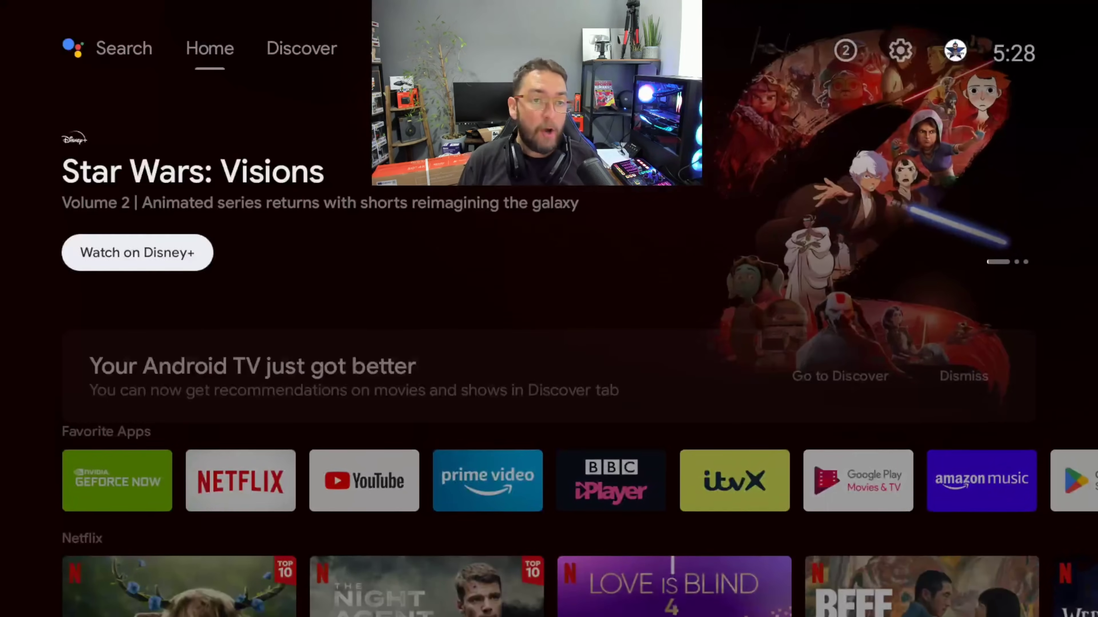
{"action": "key", "text": "Up"}
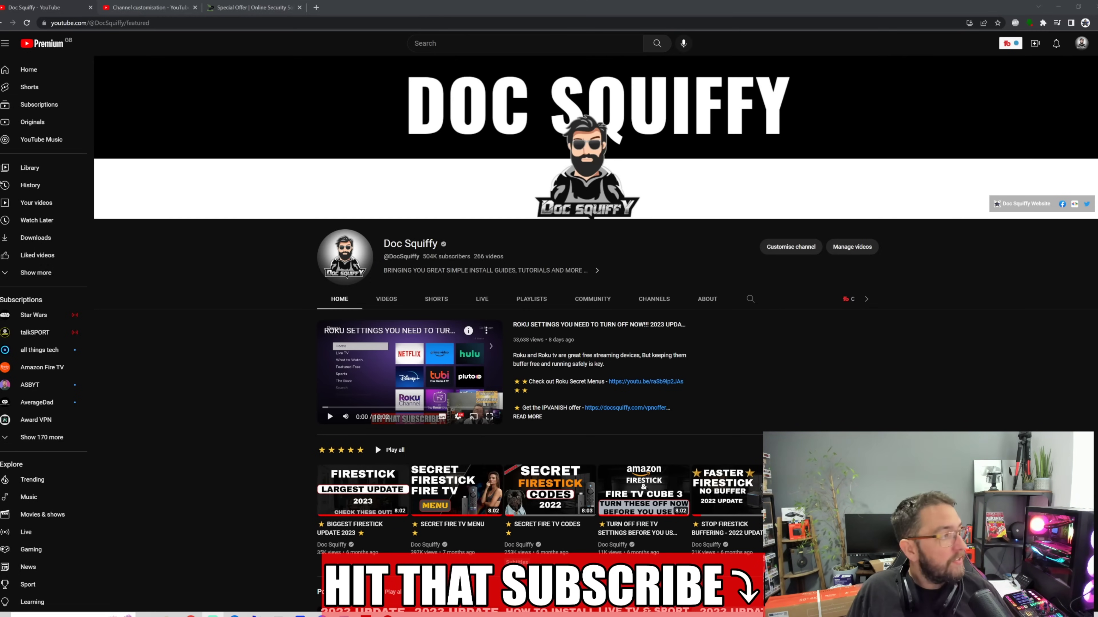
Step: Switch to the IPVanish special offer page in Chrome, review its feature sections, and return to the pricing plans
{"action": "left_click", "coordinate": [232, 6]}
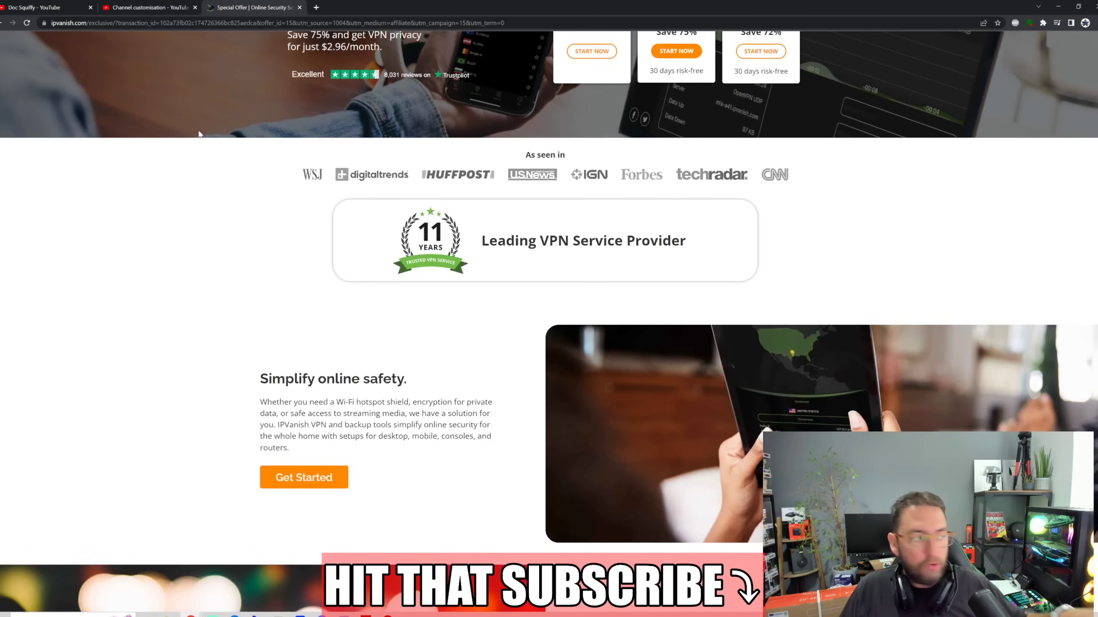
{"action": "scroll", "coordinate": [292, 132], "scroll_direction": "down", "scroll_amount": 5}
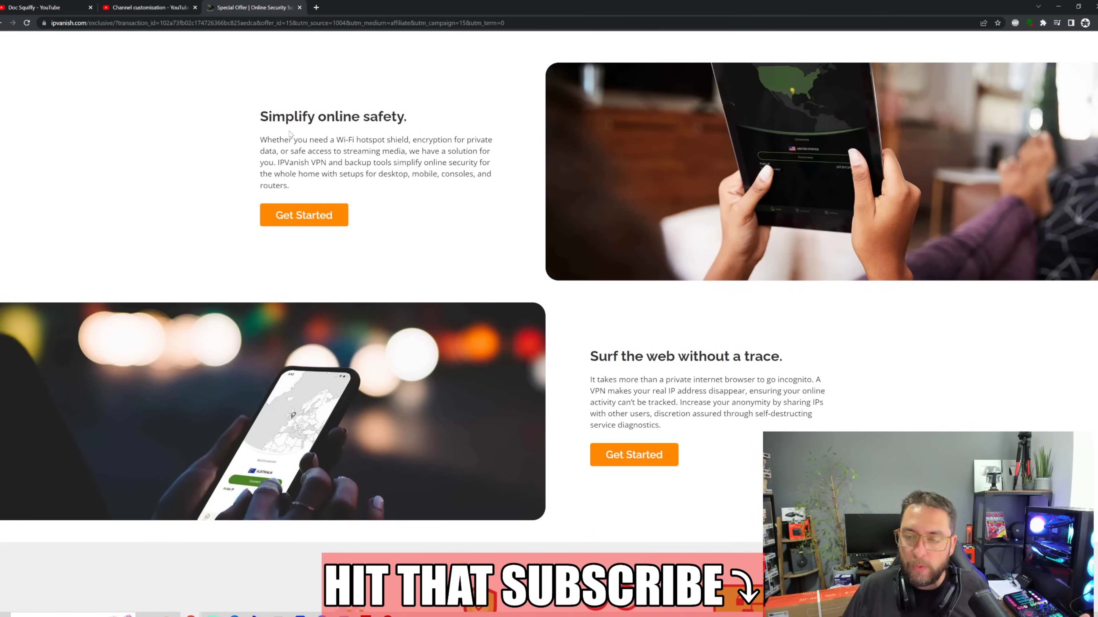
{"action": "scroll", "coordinate": [290, 134], "scroll_direction": "down", "scroll_amount": 7}
{"action": "scroll", "coordinate": [286, 135], "scroll_direction": "down", "scroll_amount": 3}
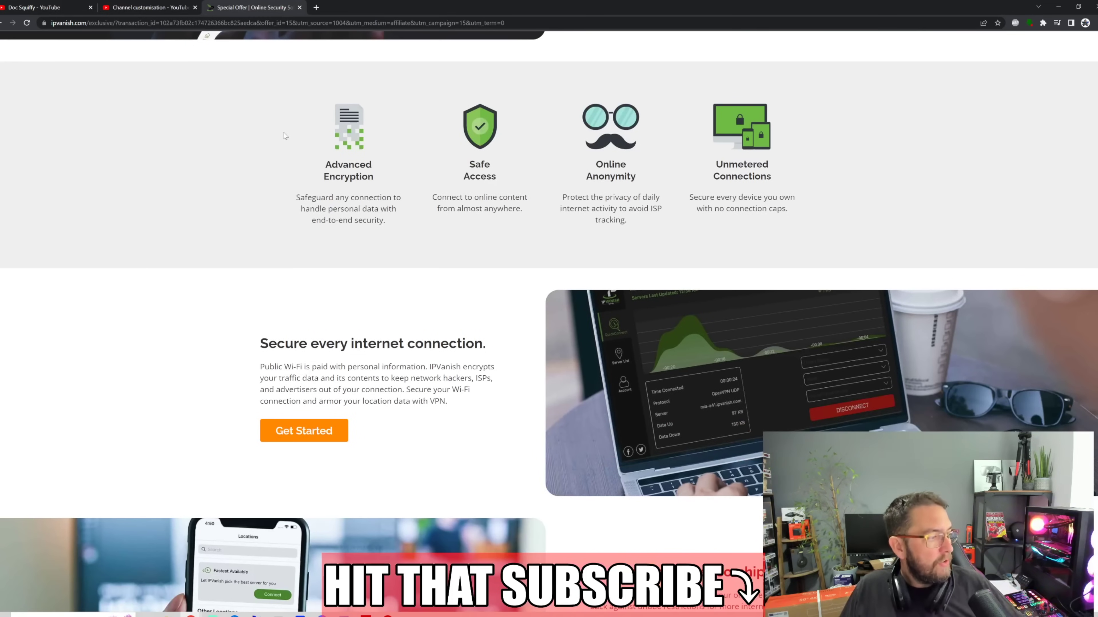
{"action": "scroll", "coordinate": [284, 135], "scroll_direction": "down", "scroll_amount": 10}
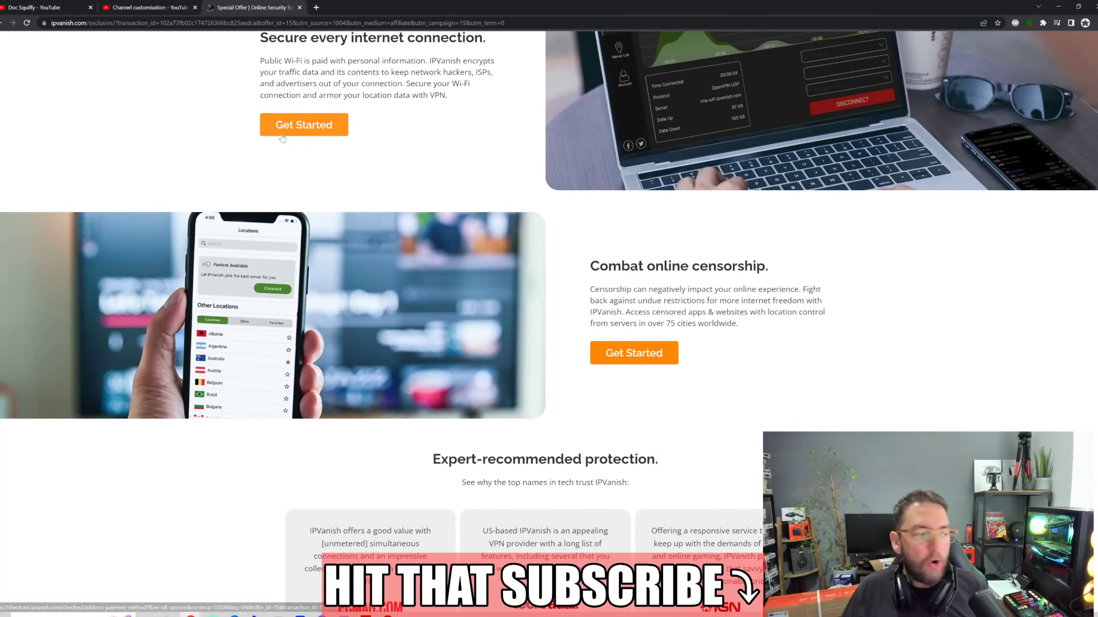
{"action": "scroll", "coordinate": [282, 136], "scroll_direction": "up", "scroll_amount": 20}
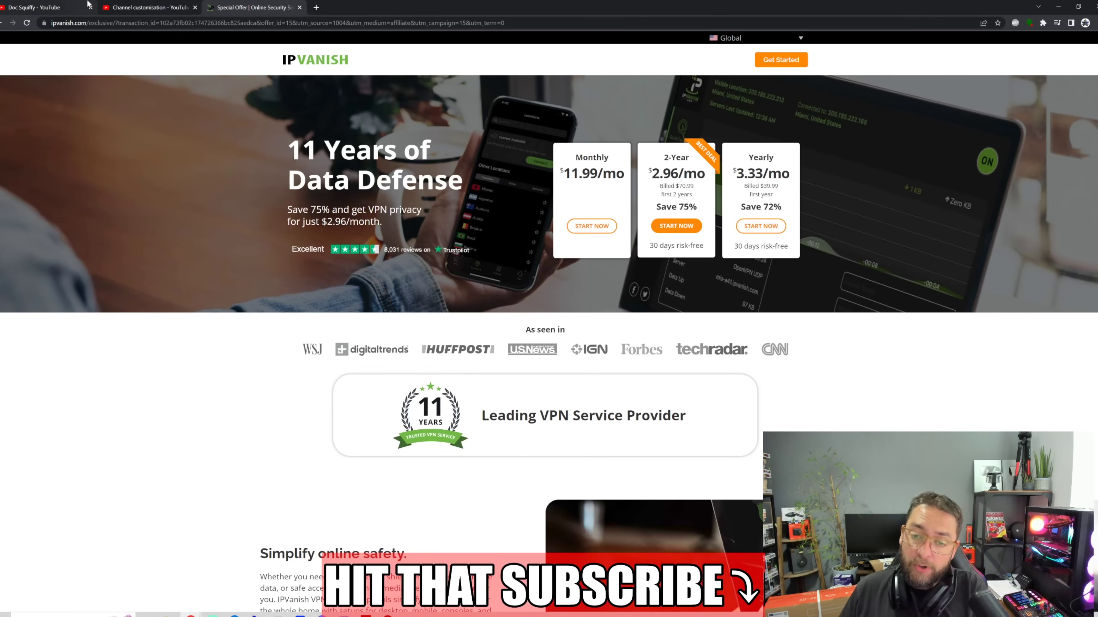
Step: Switch to the Doc Squiffy YouTube channel and look through its list of latest videos
{"action": "mouse_move", "coordinate": [89, 4]}
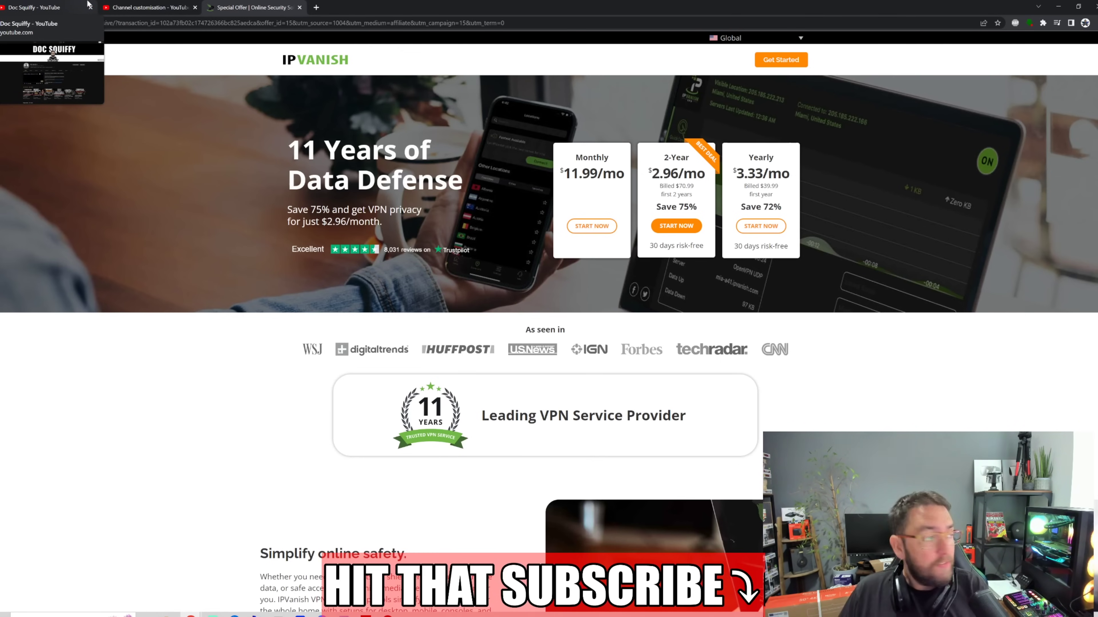
{"action": "left_click", "coordinate": [78, 5]}
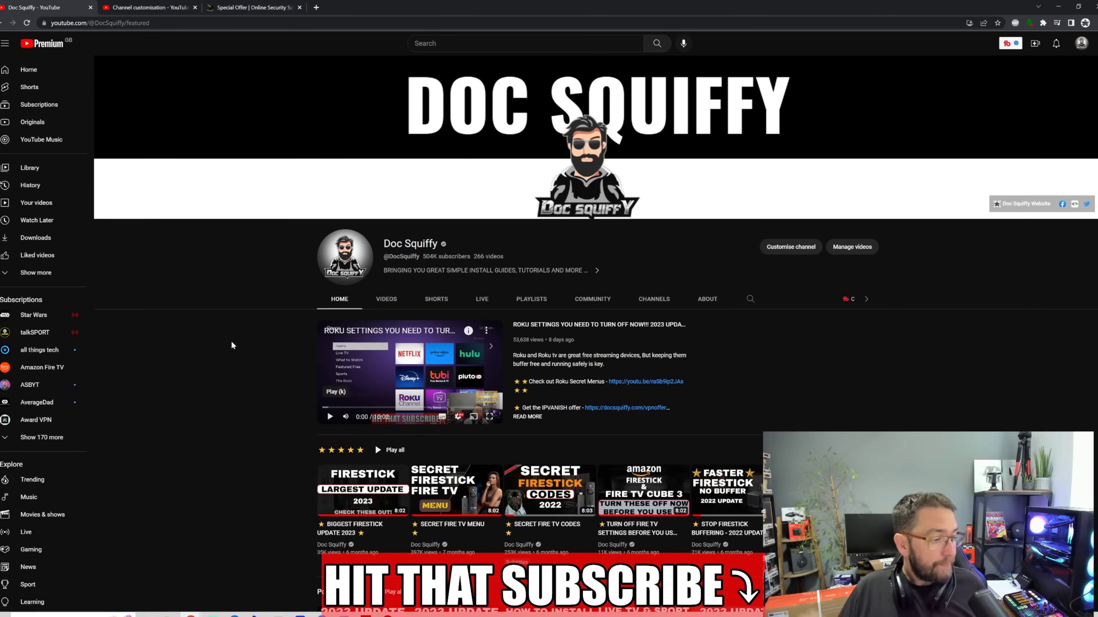
{"action": "left_click", "coordinate": [380, 303]}
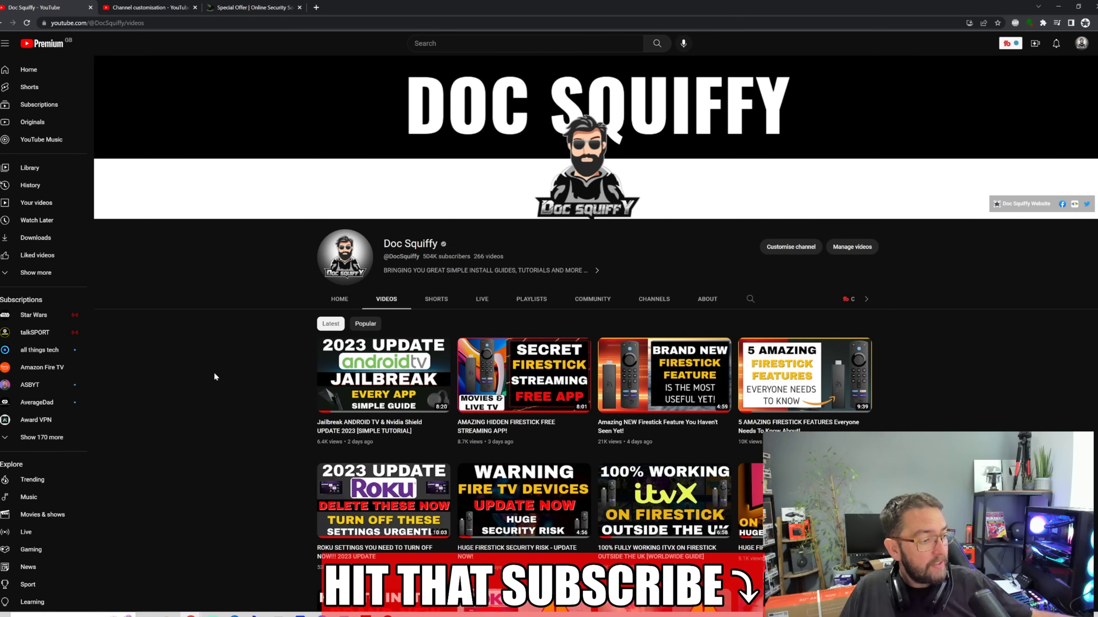
{"action": "scroll", "coordinate": [215, 375], "scroll_direction": "down", "scroll_amount": 6}
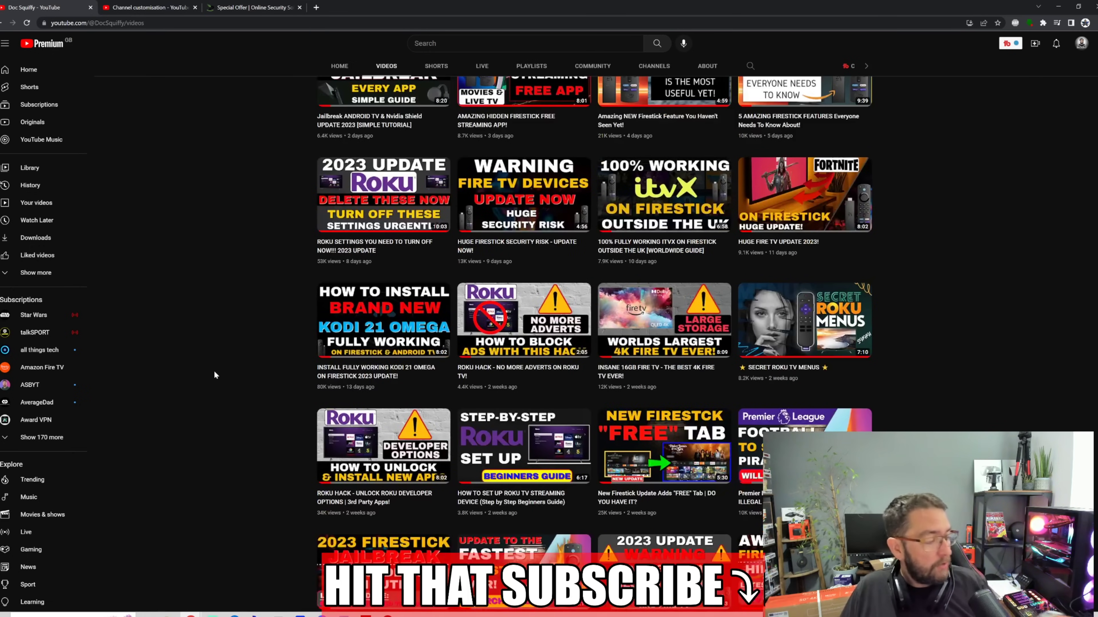
{"action": "scroll", "coordinate": [215, 374], "scroll_direction": "down", "scroll_amount": 8}
{"action": "scroll", "coordinate": [214, 372], "scroll_direction": "down", "scroll_amount": 4}
{"action": "scroll", "coordinate": [215, 373], "scroll_direction": "up", "scroll_amount": 10}
{"action": "scroll", "coordinate": [215, 372], "scroll_direction": "up", "scroll_amount": 8}
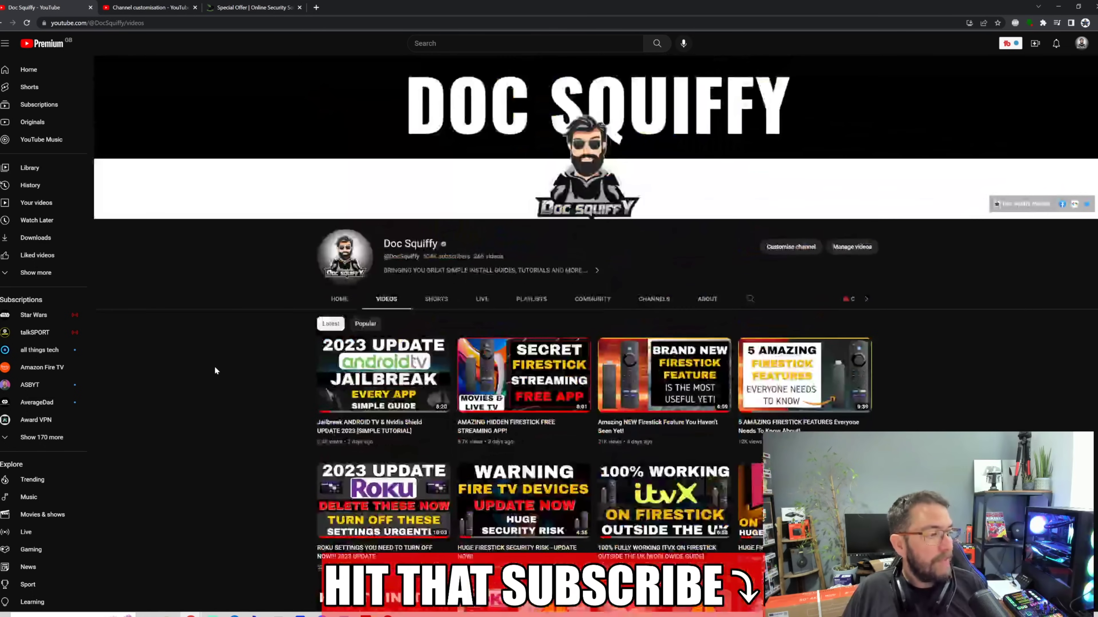